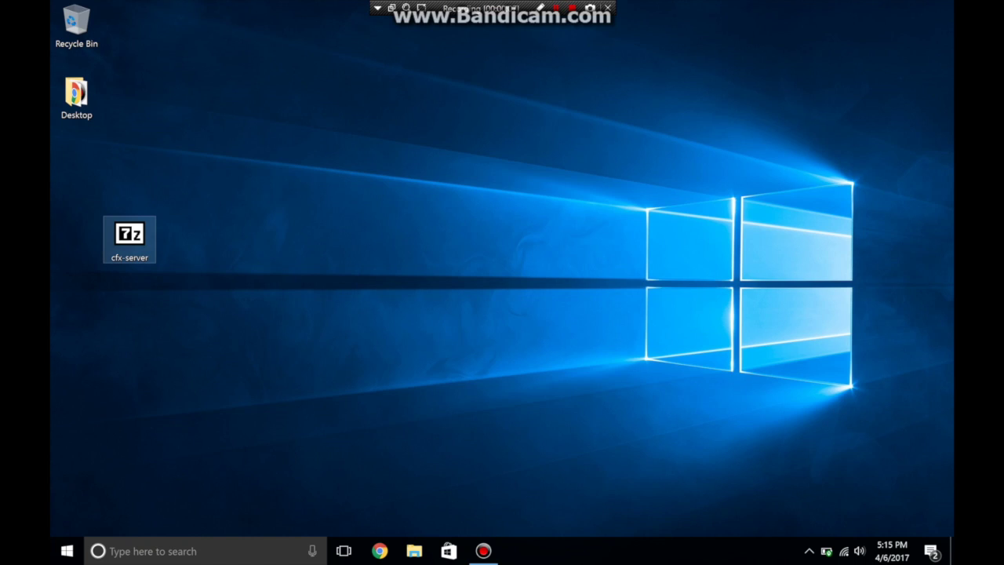
Step: Open the cfx-server.7z archive from the desktop in 7-Zip File Manager
{"action": "double_click", "coordinate": [130, 239]}
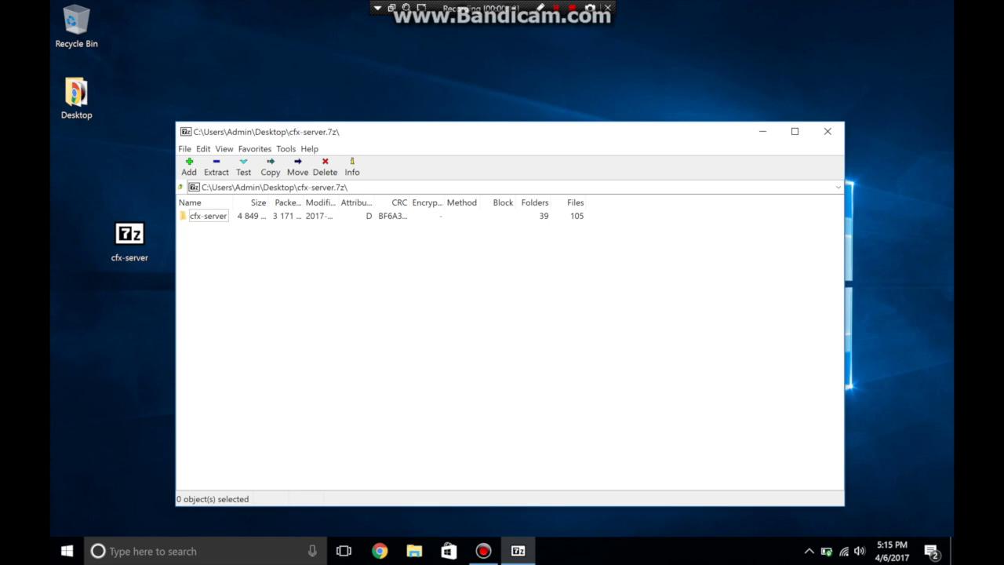
Step: Extract the cfx-server folder from the archive onto the desktop, then close 7-Zip
{"action": "left_click", "coordinate": [828, 131]}
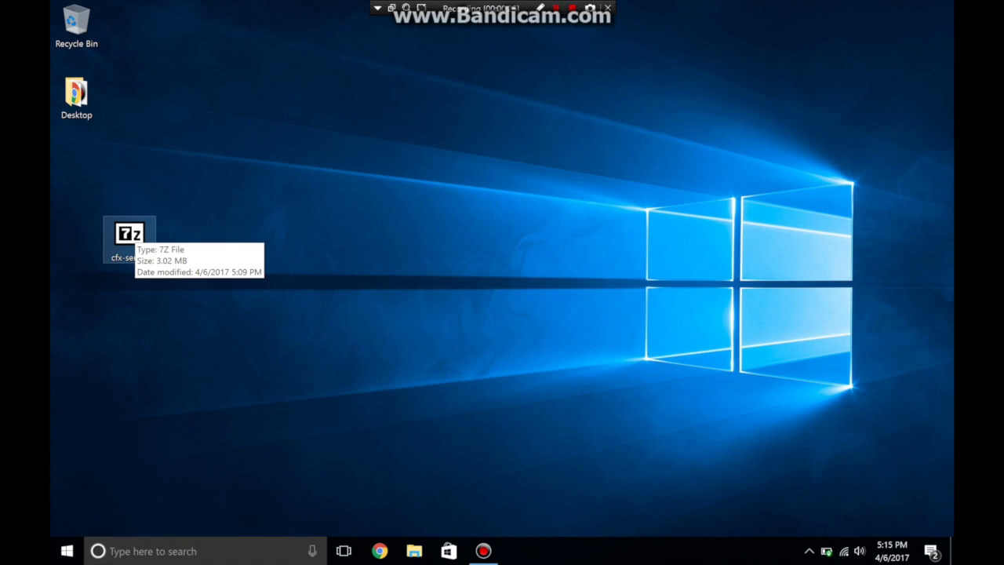
{"action": "key", "text": "Return"}
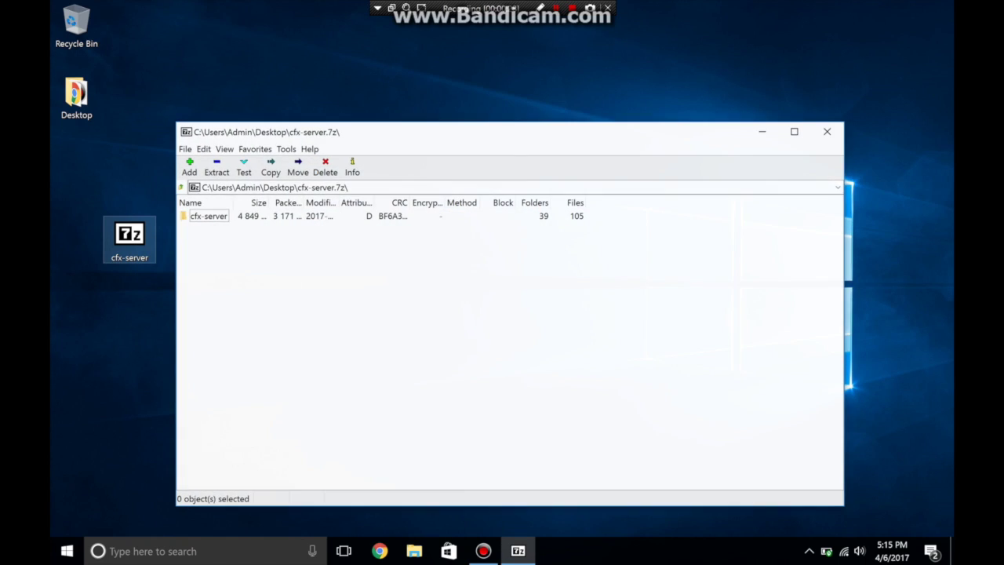
{"action": "left_click_drag", "start_coordinate": [208, 215], "coordinate": [76, 169]}
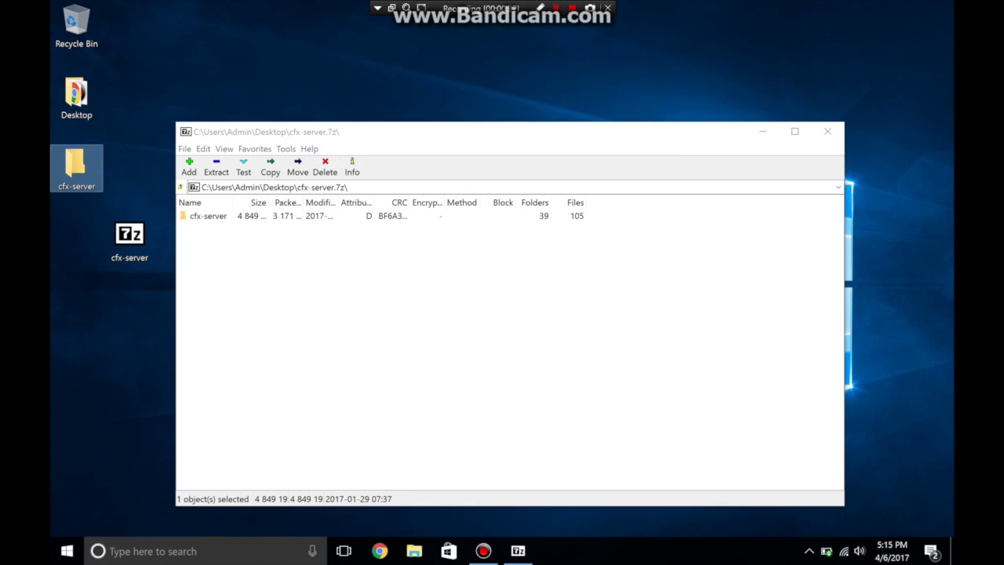
{"action": "left_click", "coordinate": [827, 130]}
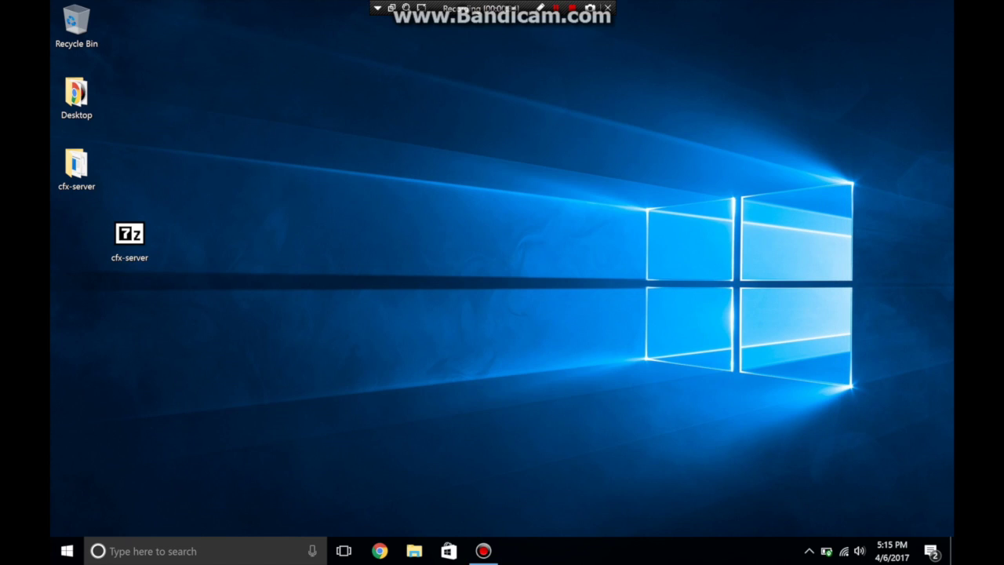
{"action": "left_click_drag", "start_coordinate": [130, 236], "coordinate": [76, 237]}
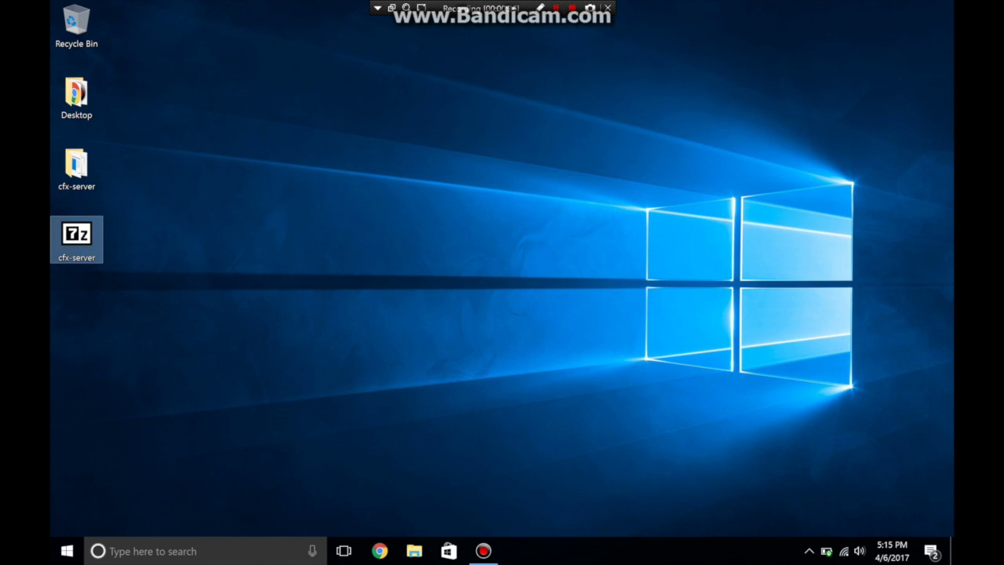
Step: Open citmp-server.yml from the extracted cfx-server folder in Notepad
{"action": "double_click", "coordinate": [76, 166]}
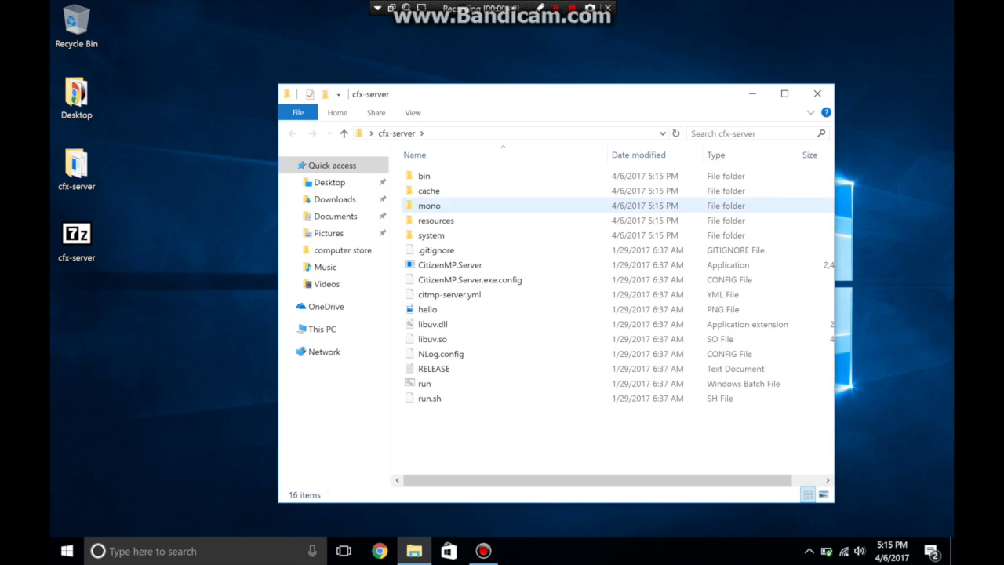
{"action": "double_click", "coordinate": [449, 294]}
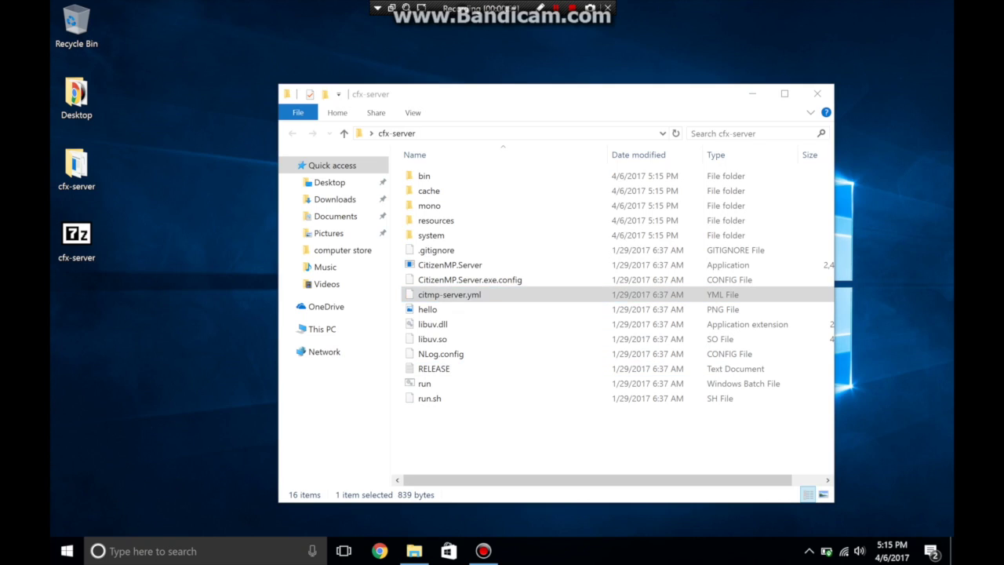
{"action": "left_click", "coordinate": [399, 232]}
{"action": "double_click", "coordinate": [427, 505]}
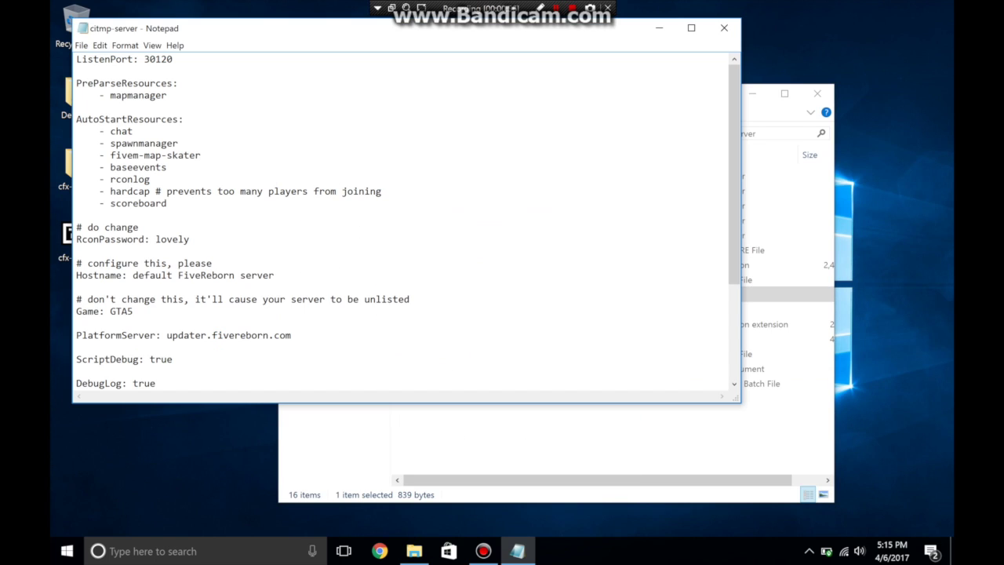
{"action": "double_click", "coordinate": [157, 59]}
{"action": "type", "text": "4499"}
{"action": "key", "text": "BackSpace"}
{"action": "key", "text": "BackSpace"}
{"action": "key", "text": "BackSpace"}
{"action": "key", "text": "BackSpace"}
{"action": "left_click", "coordinate": [724, 27]}
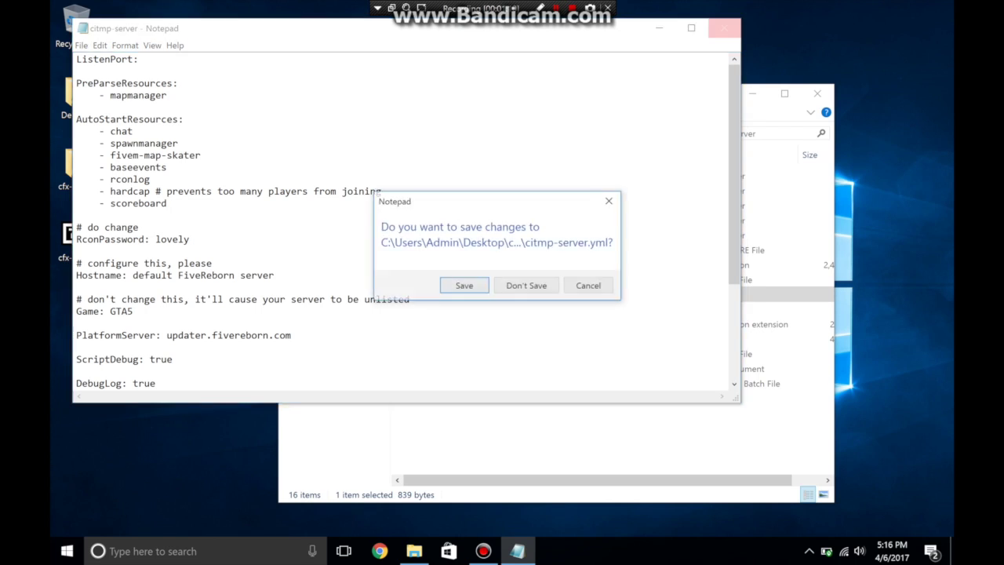
{"action": "left_click", "coordinate": [525, 284]}
{"action": "key", "text": "Return"}
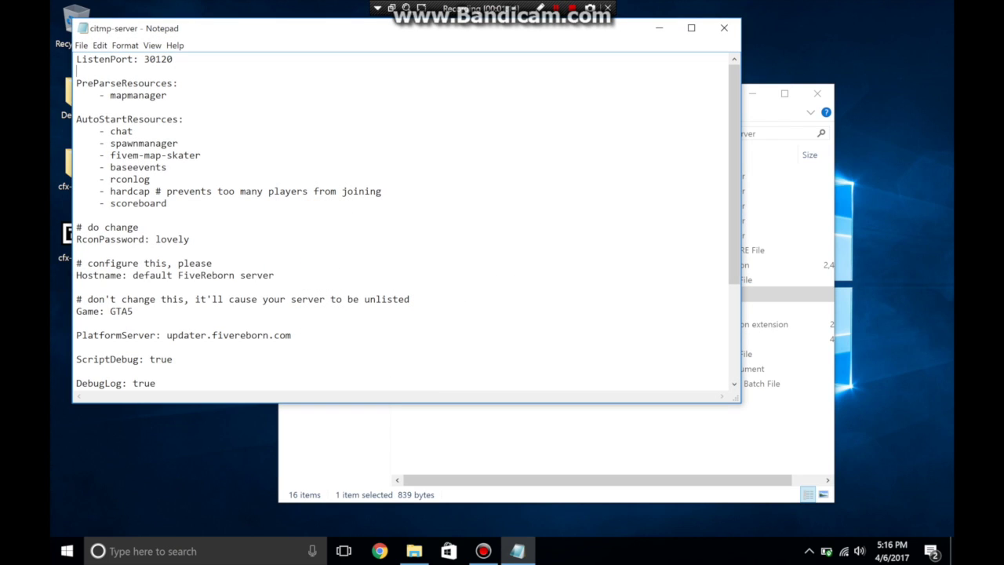
{"action": "key", "text": "Down"}
{"action": "key", "text": "shift+End"}
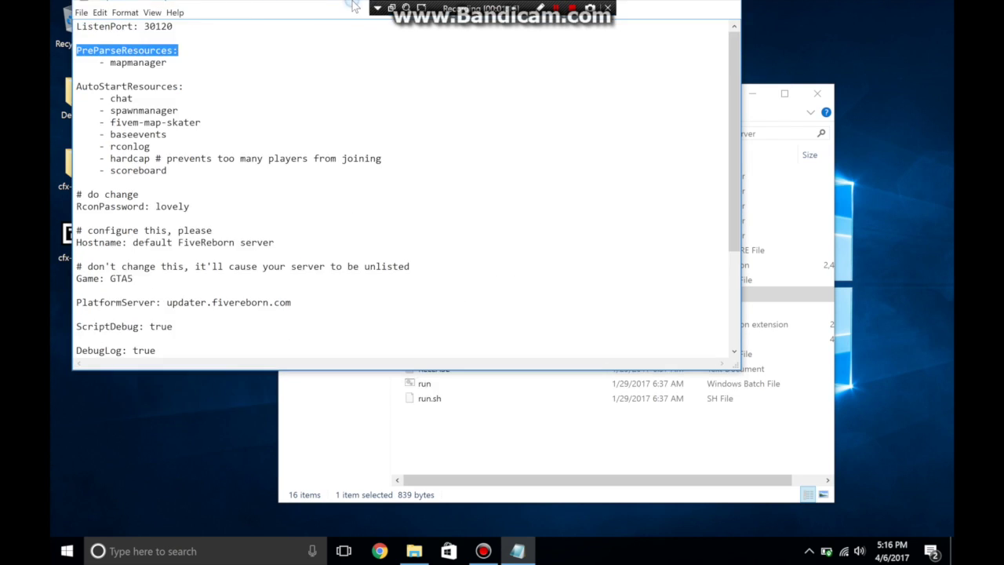
{"action": "key", "text": "super+Up"}
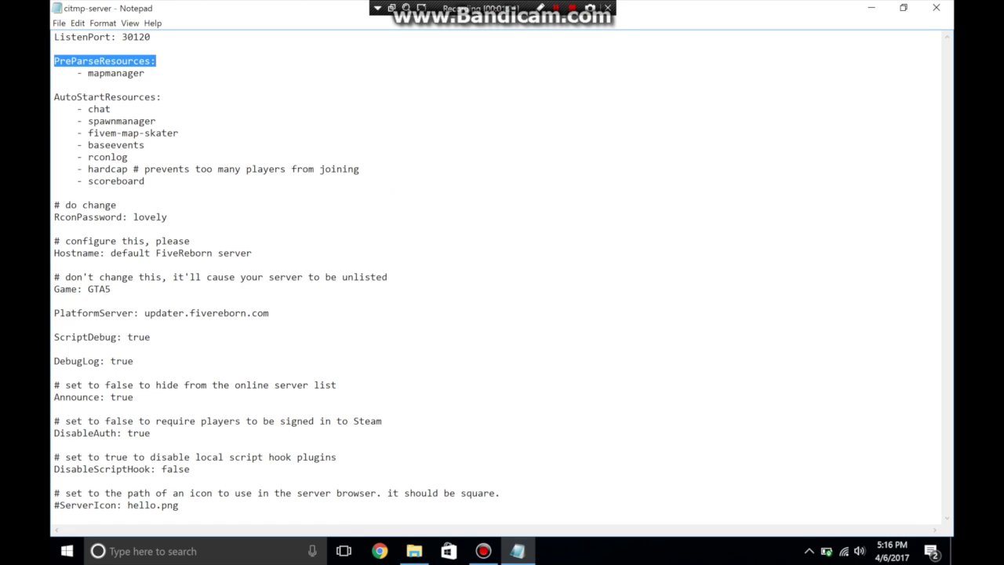
{"action": "double_click", "coordinate": [150, 217]}
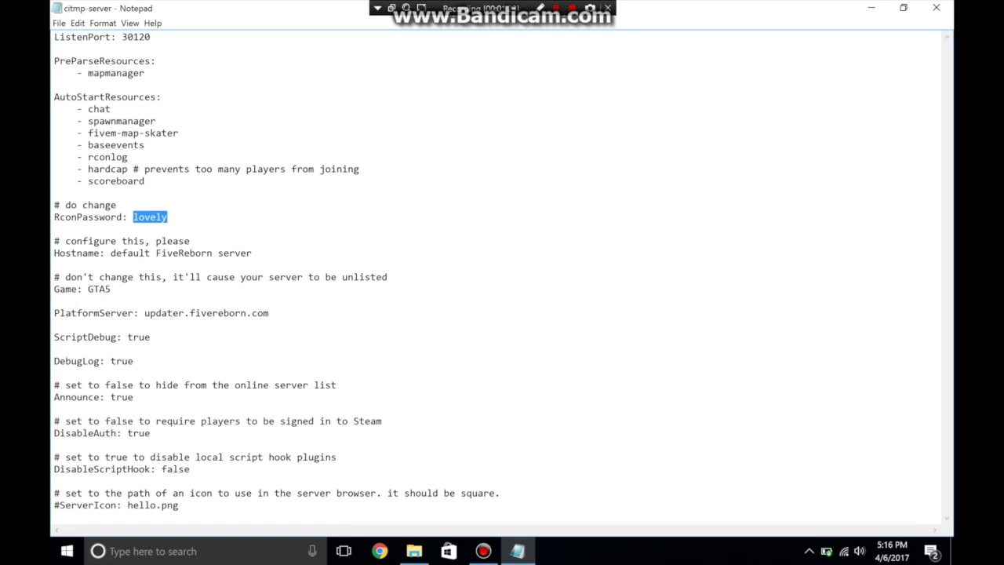
{"action": "left_click", "coordinate": [189, 241]}
Step: Type a new RCON password and paste '[PRIVATE] GTA V SERVER - YOUTUBE' as the Hostname
{"action": "double_click", "coordinate": [150, 217]}
{"action": "key", "text": "BackSpace"}
{"action": "type", "text": "password"}
{"action": "left_click_drag", "start_coordinate": [111, 252], "coordinate": [251, 253]}
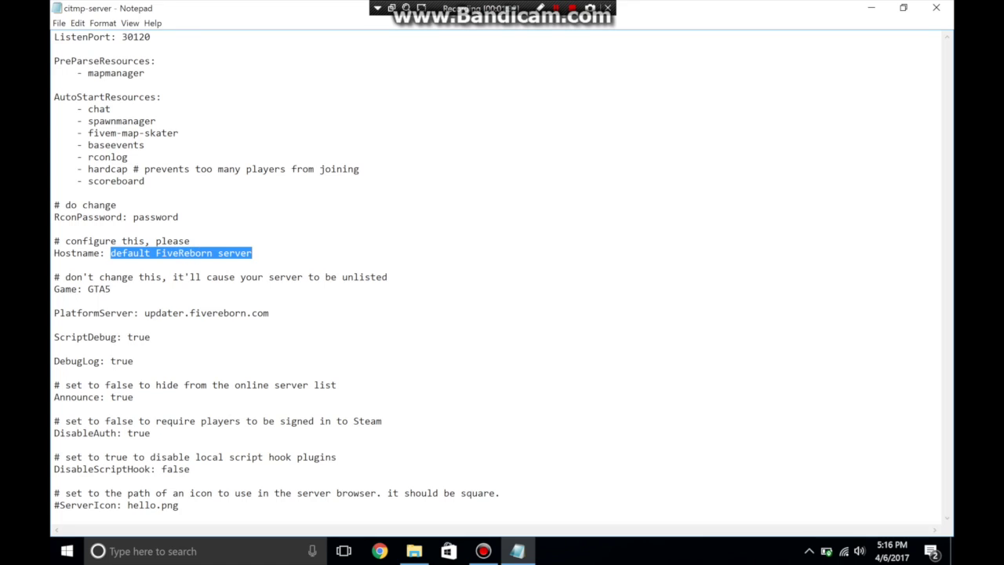
{"action": "key", "text": "BackSpace"}
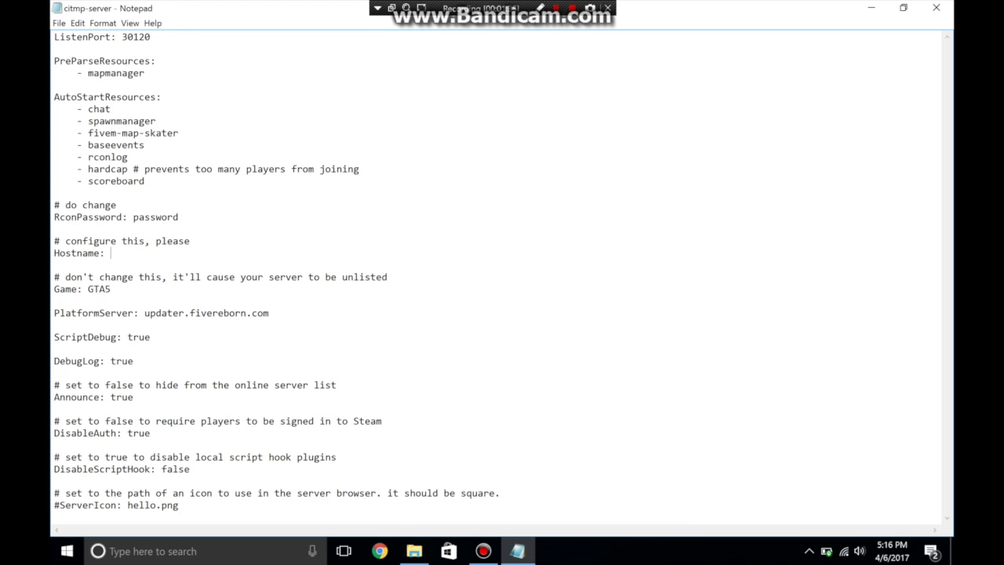
{"action": "type", "text": "[PRIVATE] GTA V SERVER - YOUTUBE"}
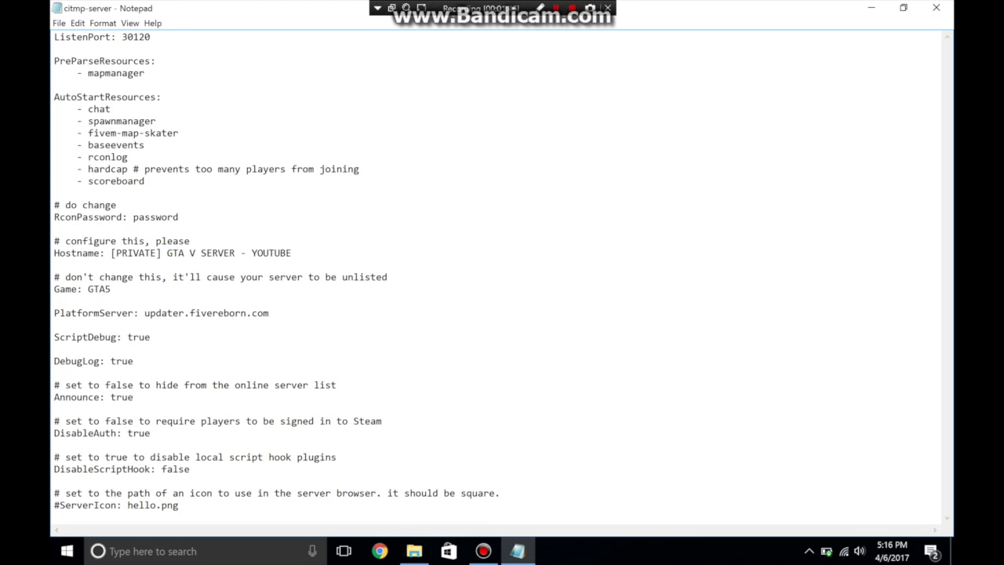
Step: Look over the GTA5 game value and the updater.fivereborn.com PlatformServer address, leaving them unchanged
{"action": "left_click_drag", "start_coordinate": [110, 288], "coordinate": [82, 289]}
{"action": "key", "text": "Left"}
{"action": "left_click_drag", "start_coordinate": [110, 289], "coordinate": [88, 289]}
{"action": "key", "text": "Right"}
{"action": "double_click", "coordinate": [90, 289]}
{"action": "left_click", "coordinate": [54, 336]}
{"action": "key", "text": "shift+End"}
{"action": "key", "text": "End"}
Step: Change Announce from true to false and read the Steam sign-in comment
{"action": "double_click", "coordinate": [122, 397]}
{"action": "type", "text": "false"}
{"action": "left_click_drag", "start_coordinate": [107, 420], "coordinate": [303, 420]}
{"action": "left_click", "coordinate": [296, 421]}
{"action": "double_click", "coordinate": [296, 420]}
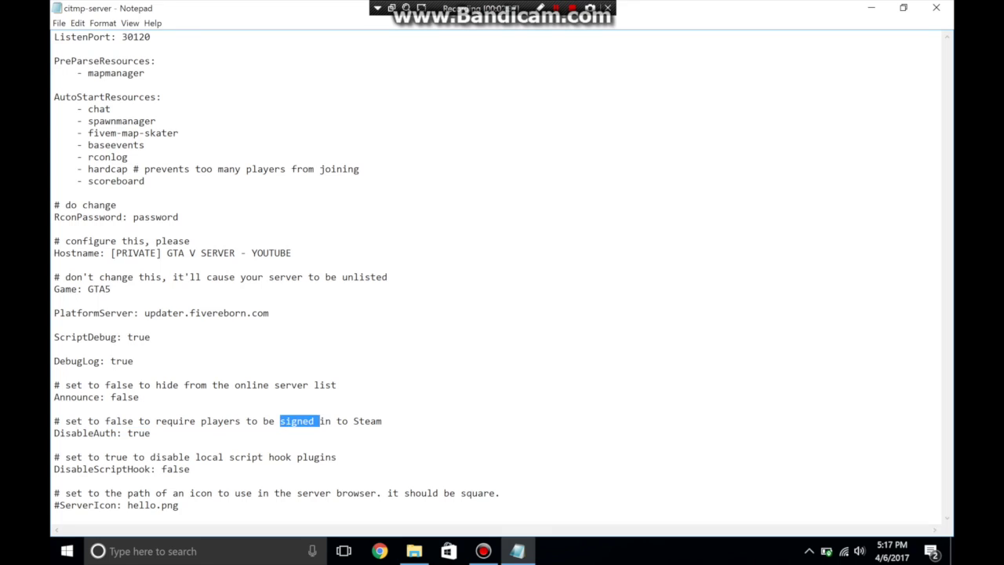
{"action": "left_click", "coordinate": [133, 420]}
Step: Review the DisableScriptHook and hello.png ServerIcon lines, then close the config
{"action": "left_click", "coordinate": [152, 469]}
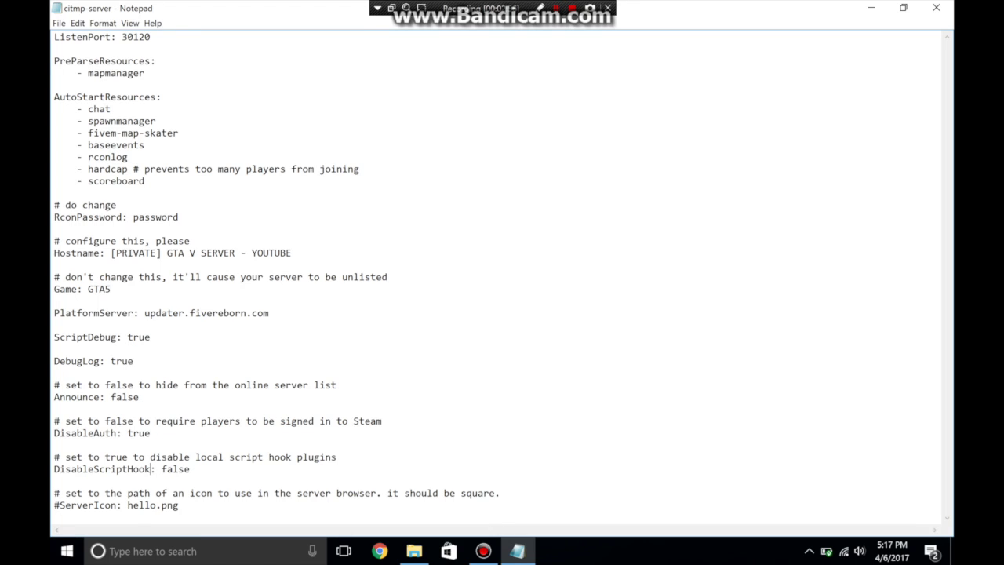
{"action": "left_click_drag", "start_coordinate": [179, 505], "coordinate": [127, 505]}
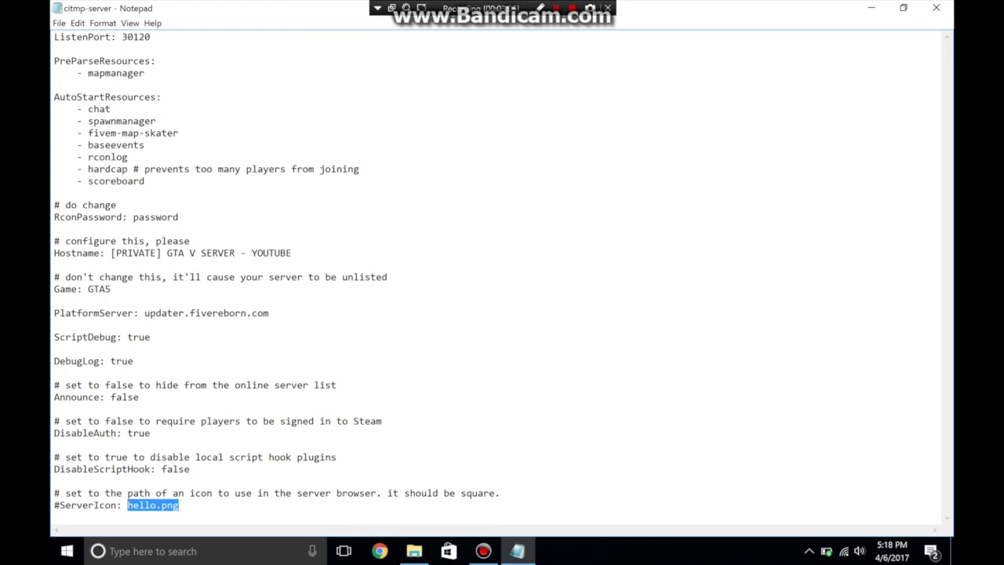
{"action": "key", "text": "alt+F4"}
Step: Save citmp-server.yml, preview the hello.png server icon, and switch to Chrome
{"action": "left_click", "coordinate": [463, 284]}
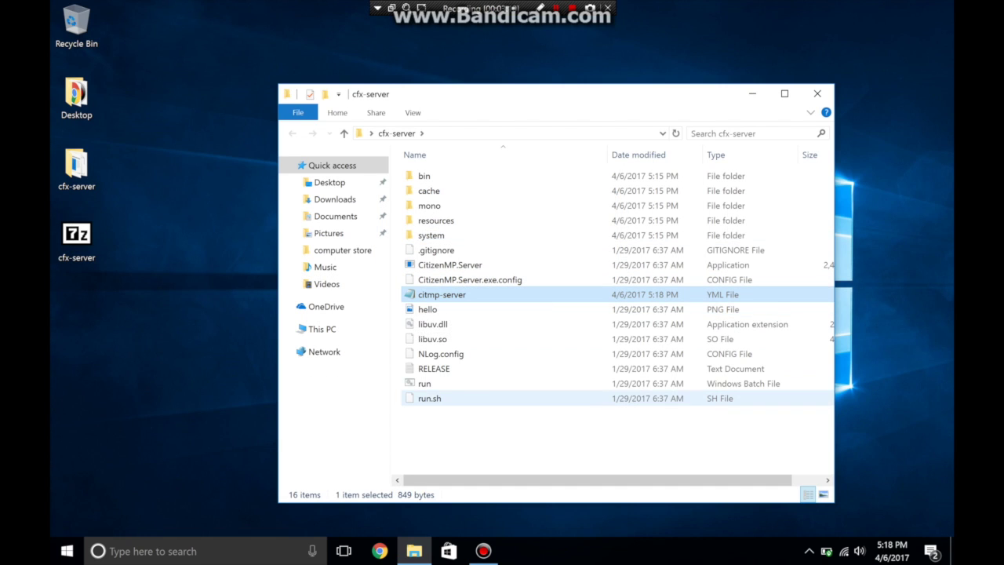
{"action": "double_click", "coordinate": [428, 309]}
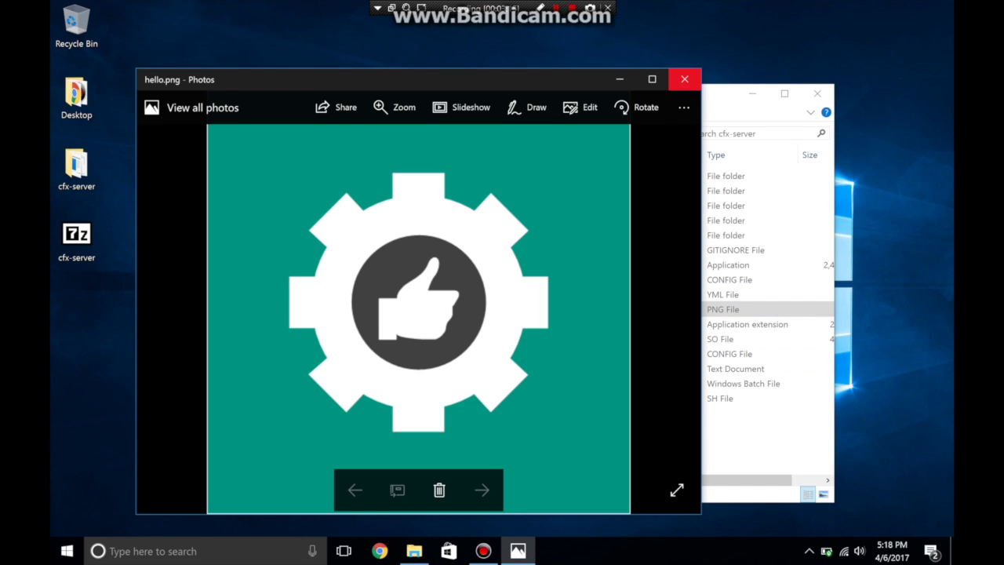
{"action": "left_click", "coordinate": [684, 80]}
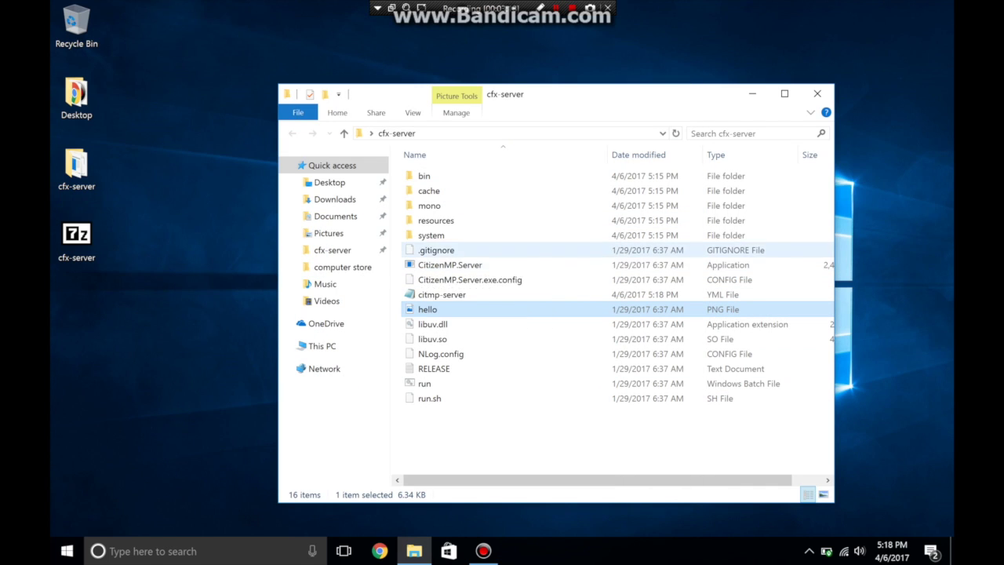
{"action": "left_click", "coordinate": [380, 550]}
Step: Load the router admin at 192.168.1.1, open Port Forwarding / Port Triggering, then bring up Run
{"action": "type", "text": "192"}
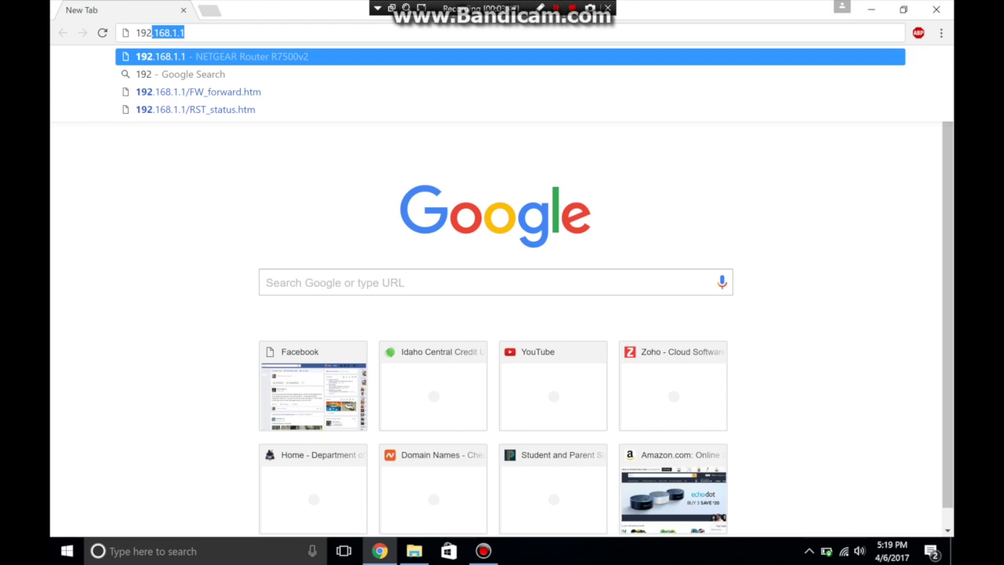
{"action": "key", "text": "Return"}
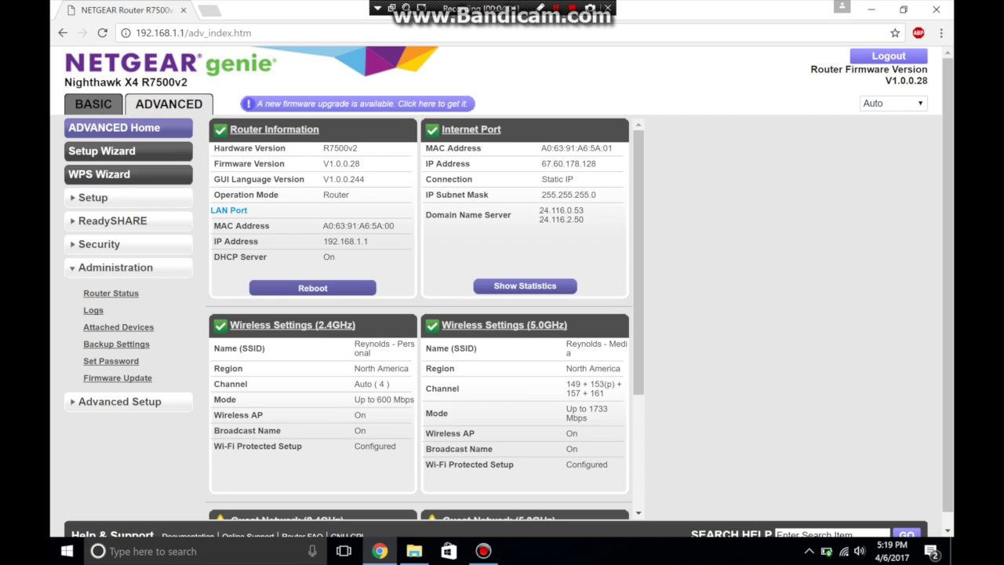
{"action": "left_click", "coordinate": [118, 372]}
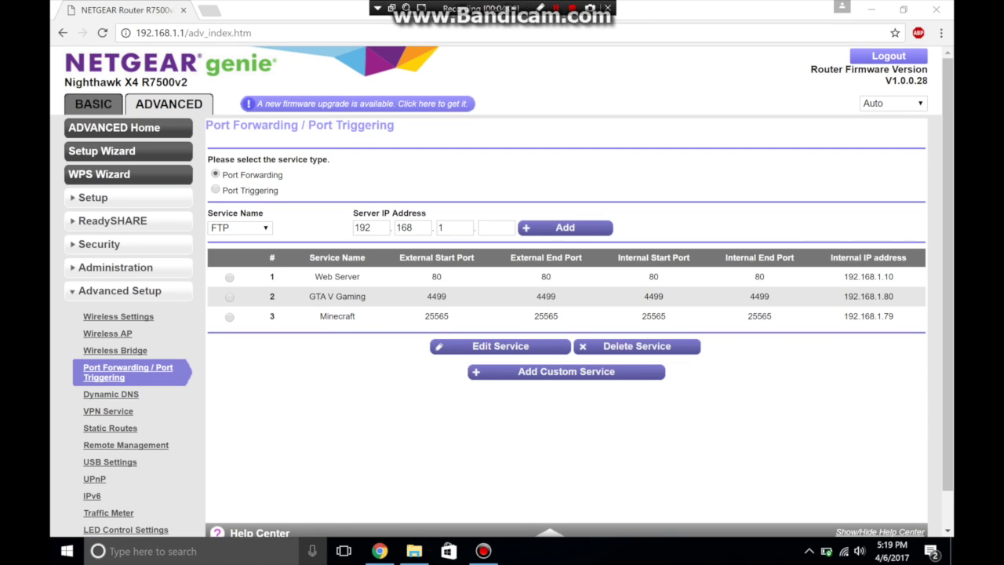
{"action": "key", "text": "super+r"}
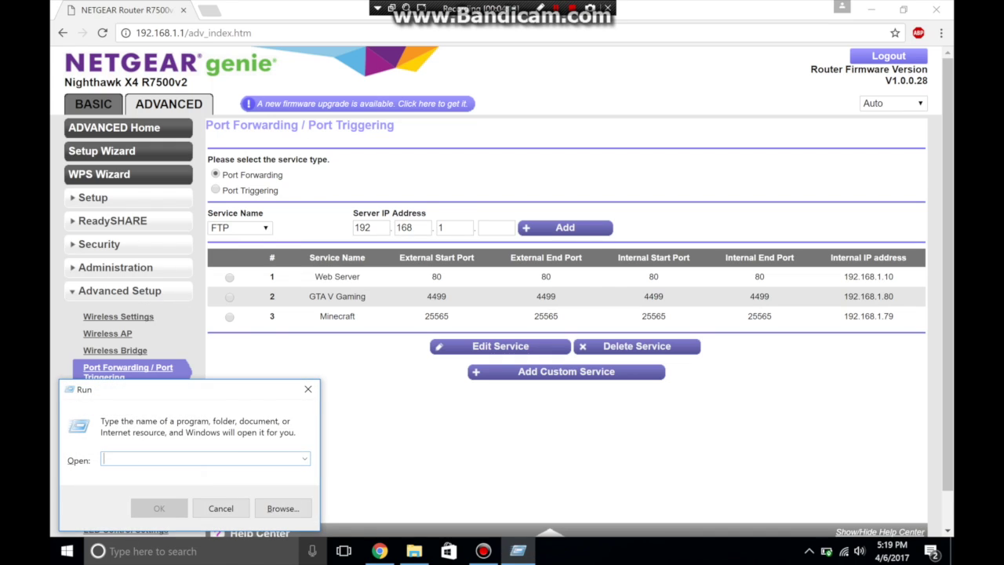
Step: Run ipconfig /all in a Command Prompt launched with cmd
{"action": "type", "text": "cmd"}
{"action": "key", "text": "Return"}
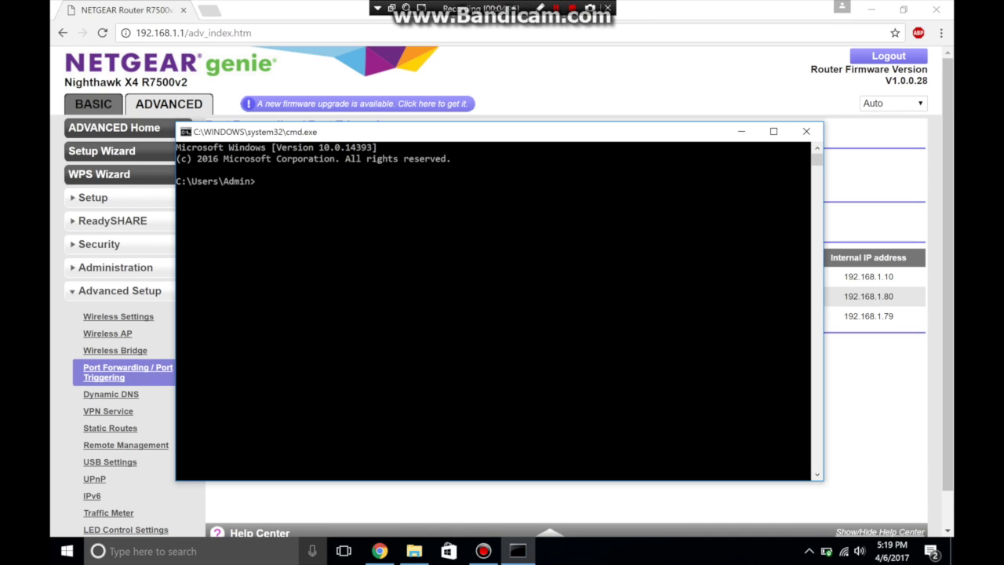
{"action": "type", "text": "ipconfig /all"}
{"action": "key", "text": "Return"}
{"action": "scroll", "coordinate": [499, 310], "scroll_direction": "up", "scroll_amount": 7}
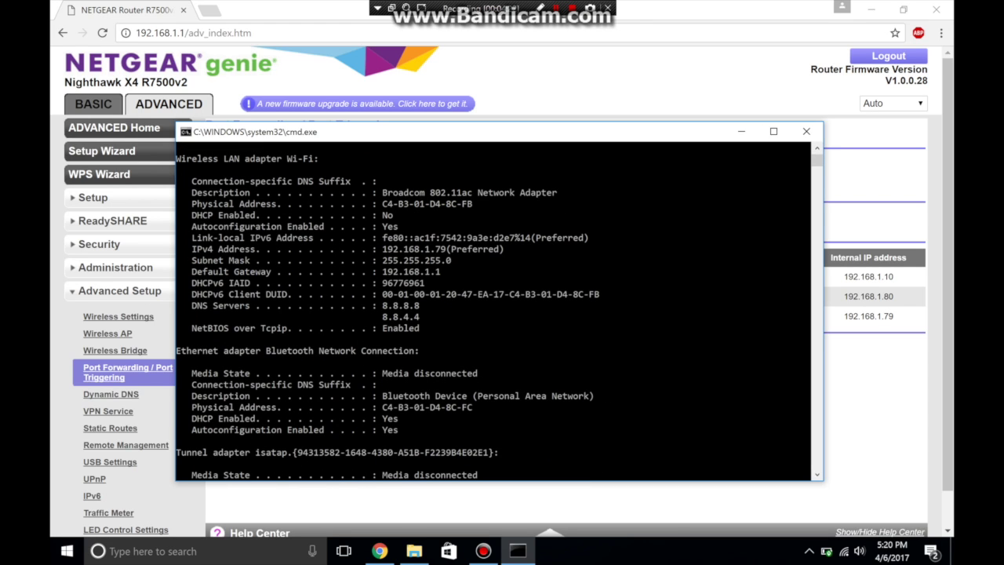
Step: Highlight gateway 192.168.1.1 and IPv4 address 192.168.1.79, then open Network and Sharing Center
{"action": "left_click_drag", "start_coordinate": [456, 271], "coordinate": [177, 272]}
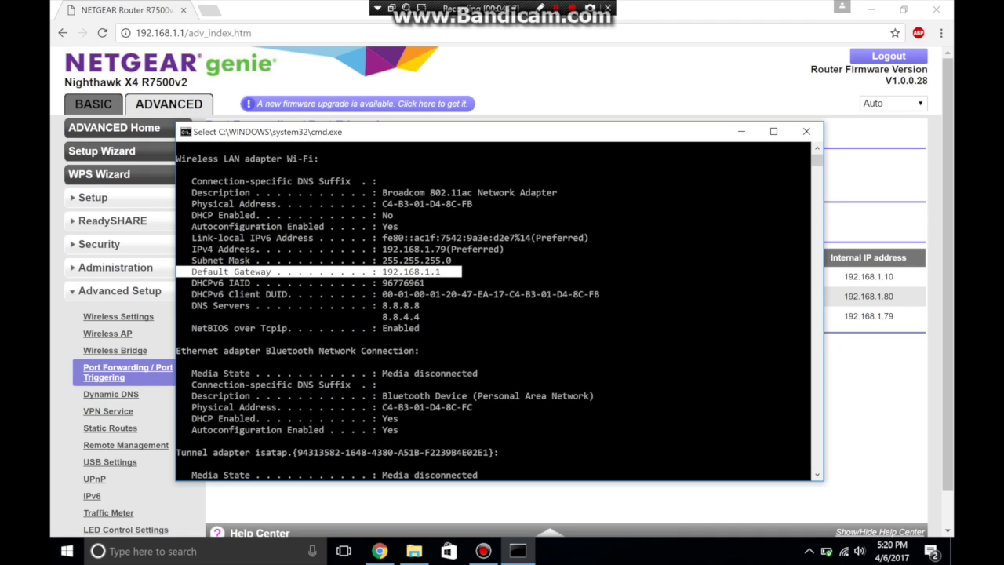
{"action": "left_click", "coordinate": [423, 249]}
{"action": "left_click_drag", "start_coordinate": [514, 249], "coordinate": [189, 249]}
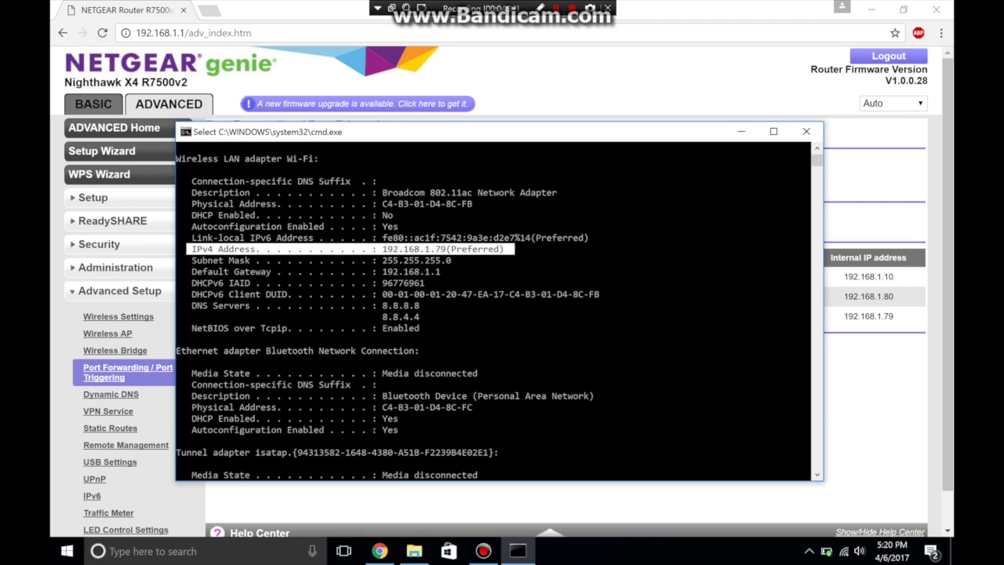
{"action": "left_click_drag", "start_coordinate": [382, 249], "coordinate": [508, 248]}
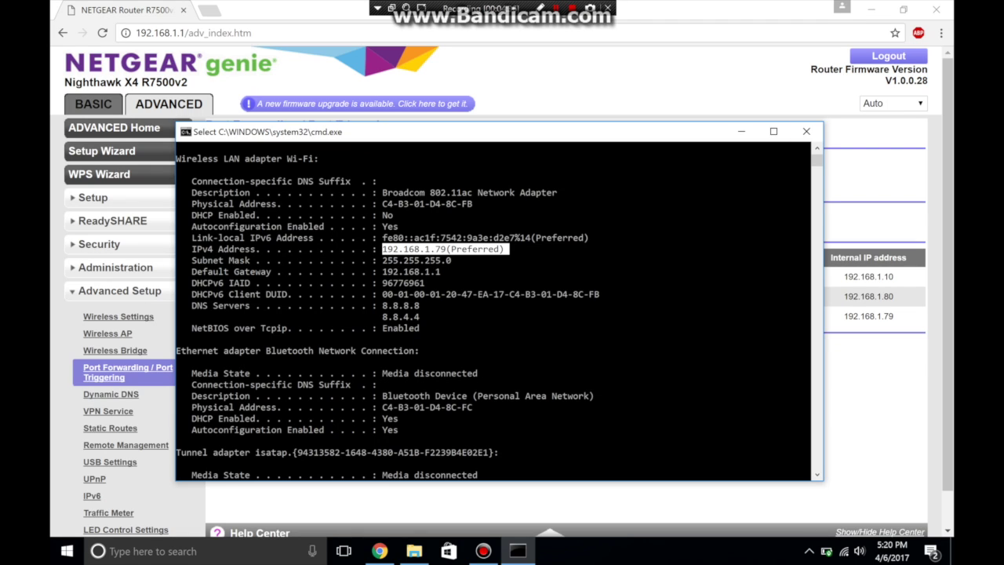
{"action": "right_click", "coordinate": [844, 551]}
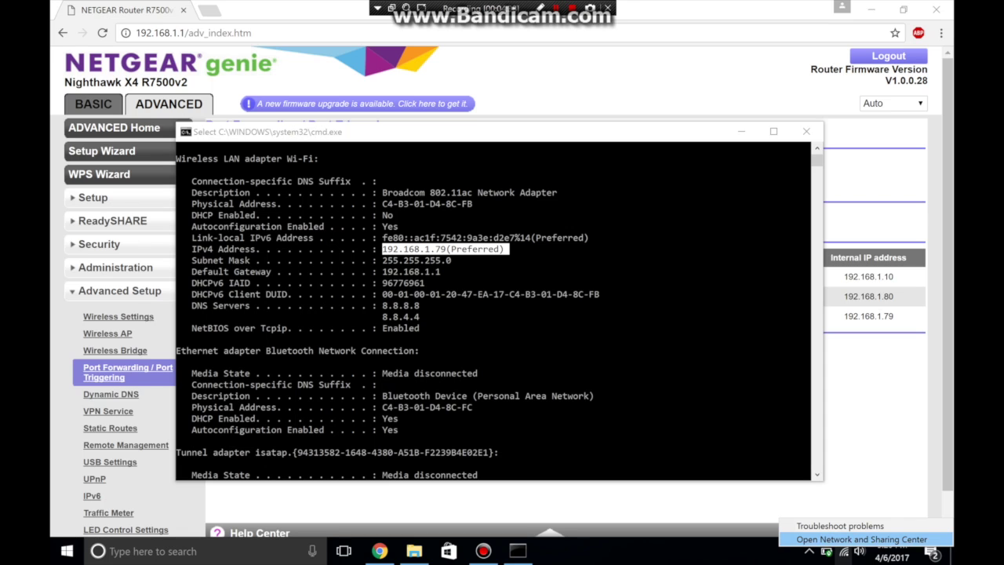
{"action": "left_click", "coordinate": [861, 539]}
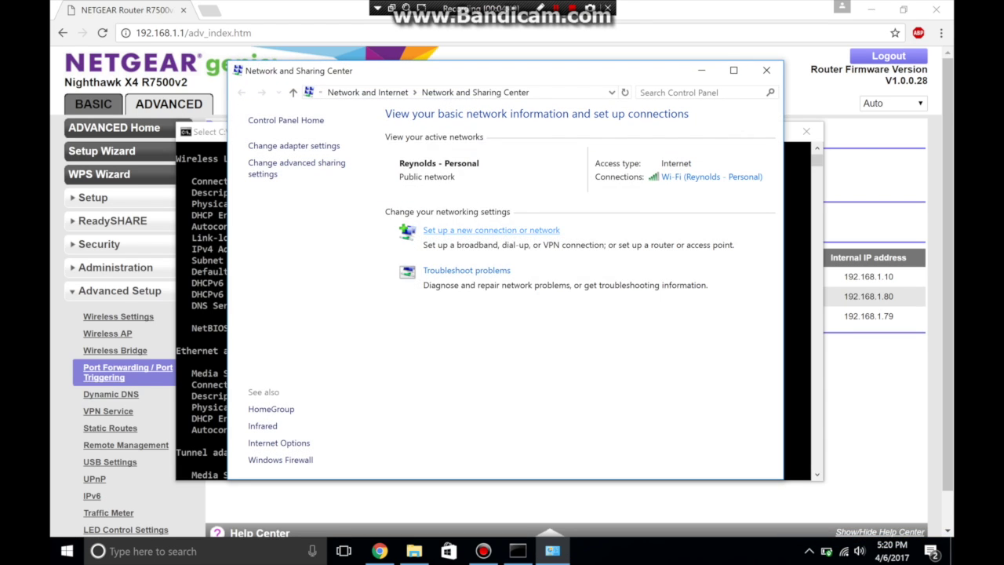
Step: Open the Wi-Fi connection's IPv4 properties and check the 192.168.1. gateway prefix in ipconfig
{"action": "left_click", "coordinate": [712, 177]}
{"action": "left_click", "coordinate": [418, 388]}
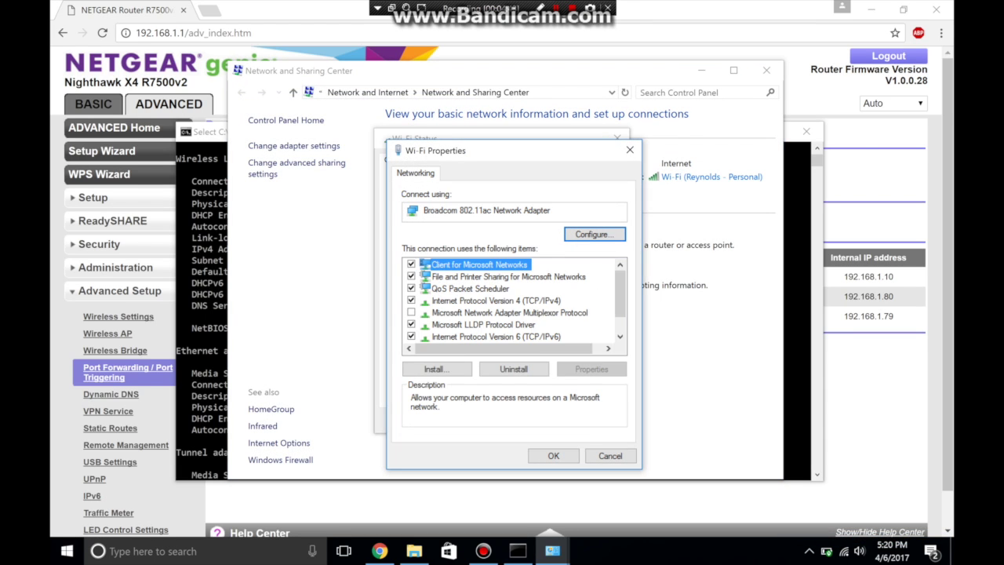
{"action": "double_click", "coordinate": [496, 301]}
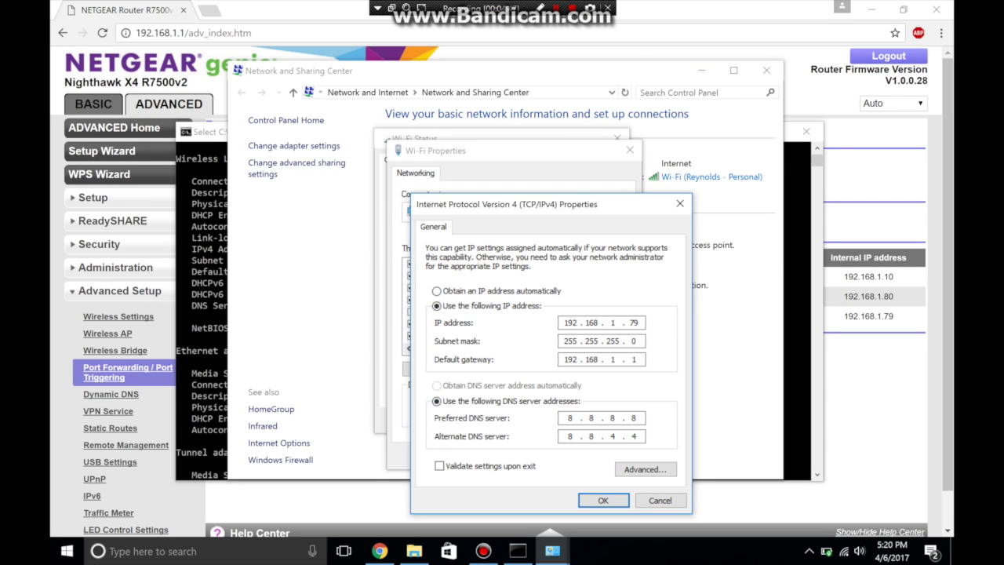
{"action": "key", "text": "alt+Tab"}
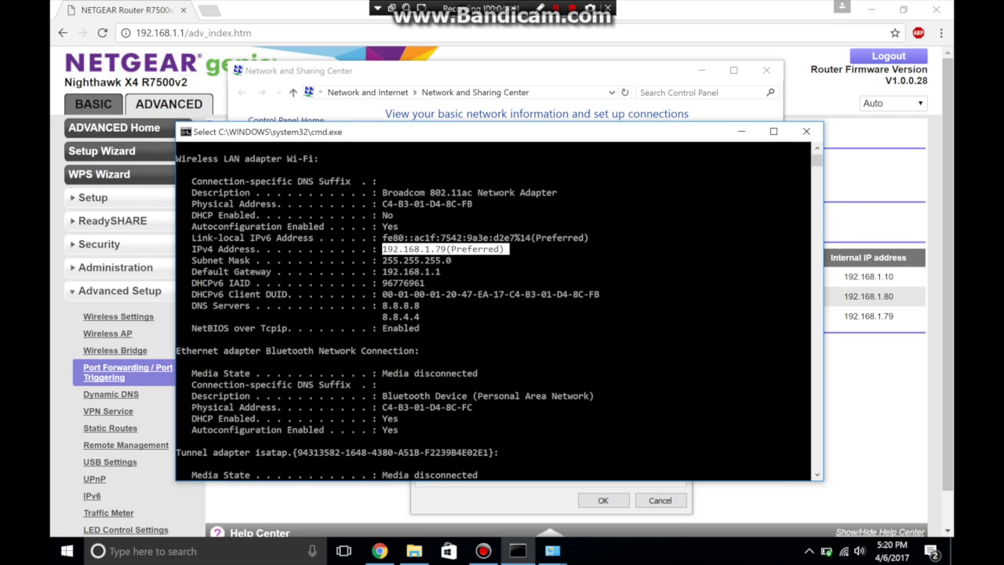
{"action": "left_click_drag", "start_coordinate": [437, 271], "coordinate": [378, 272]}
{"action": "key", "text": "alt+Tab"}
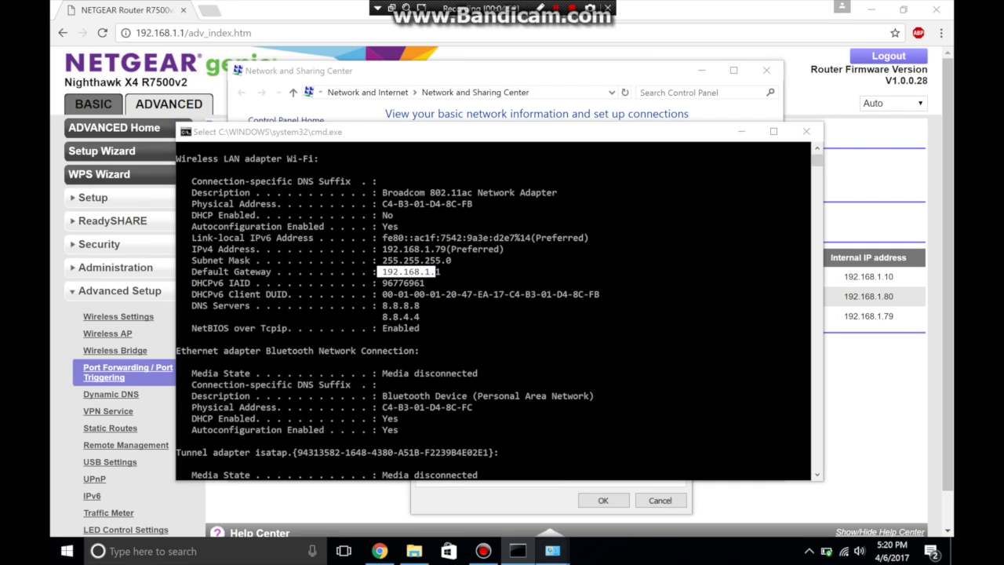
{"action": "mouse_move", "coordinate": [552, 549]}
{"action": "left_click", "coordinate": [624, 501]}
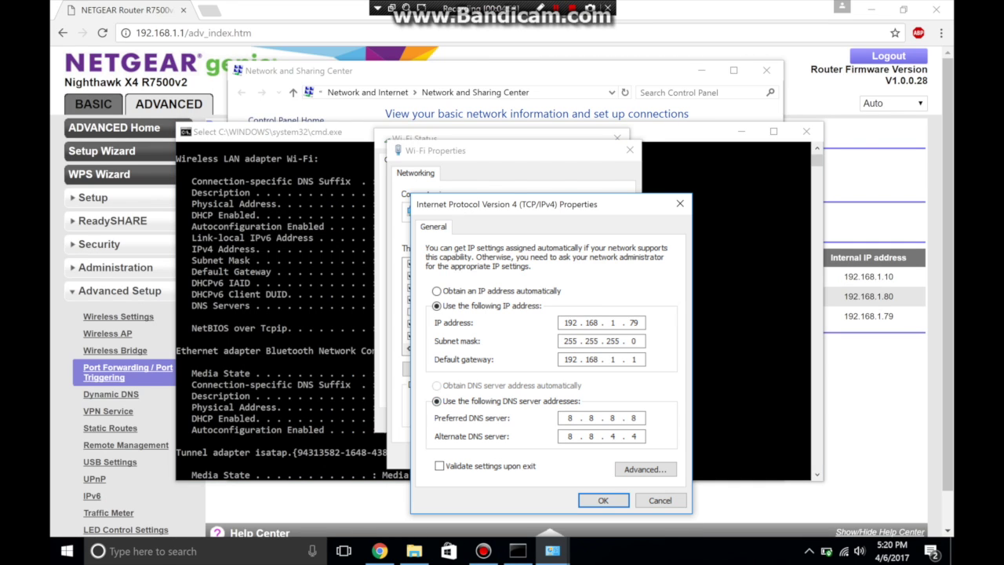
Step: Confirm static IP 192.168.1.79 and gateway fields, accept all dialogs, and close Command Prompt
{"action": "left_click_drag", "start_coordinate": [629, 322], "coordinate": [640, 322]}
{"action": "key", "text": "Tab"}
{"action": "key", "text": "Return"}
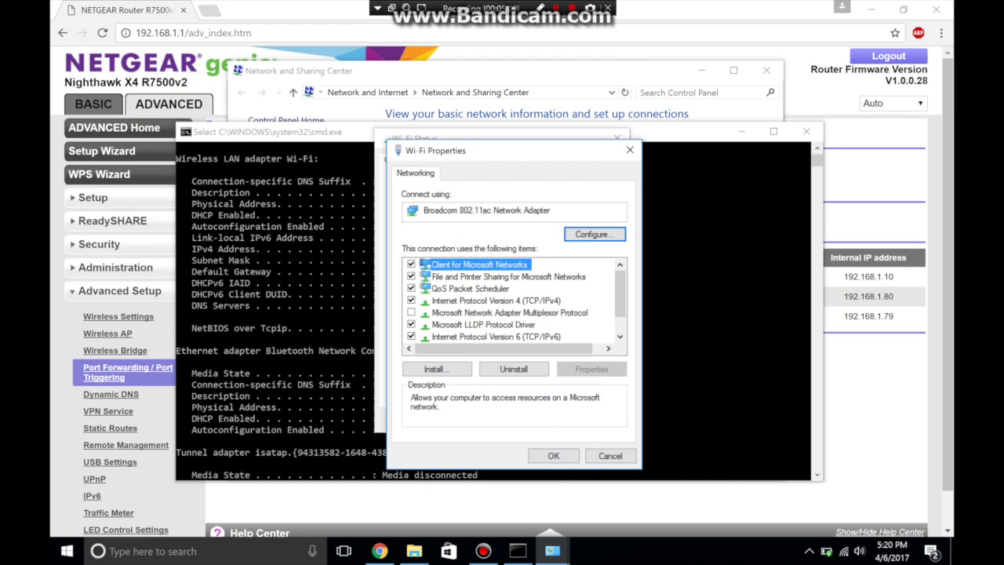
{"action": "key", "text": "Return"}
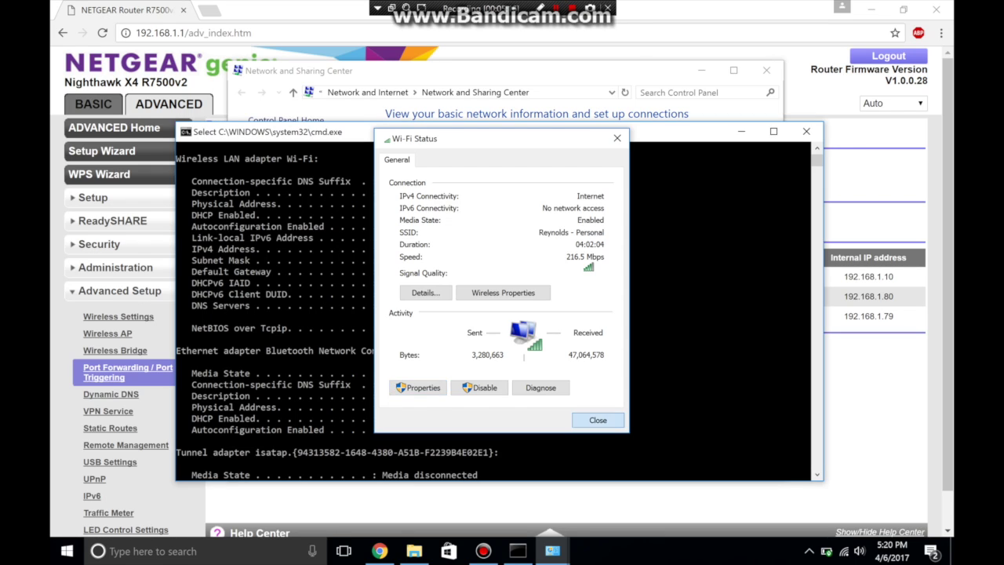
{"action": "key", "text": "Return"}
{"action": "left_click", "coordinate": [559, 260]}
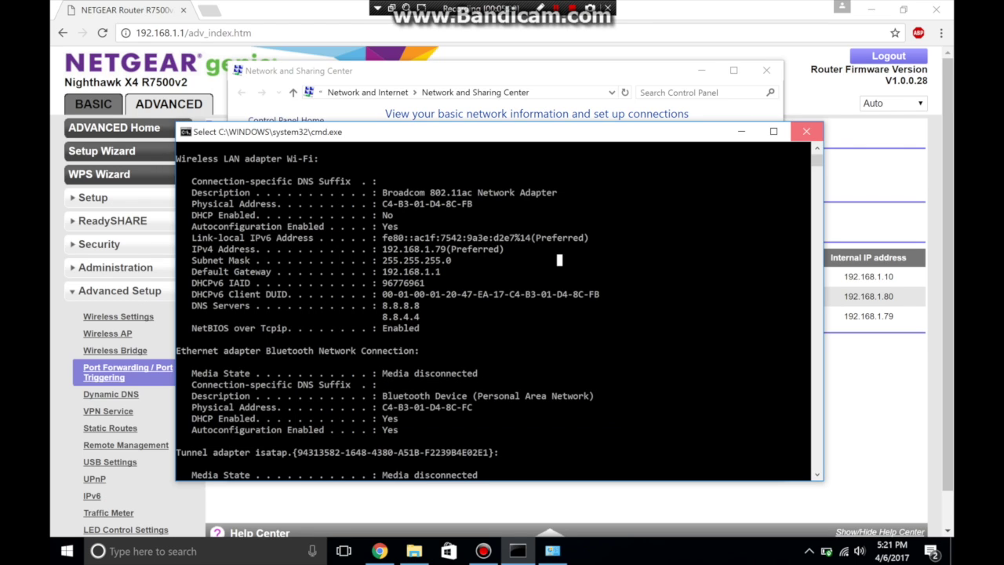
{"action": "left_click", "coordinate": [805, 131]}
Step: In the new port forwarding rule, enter 79 as the server IP's last octet, keeping FTP
{"action": "left_click", "coordinate": [805, 131]}
{"action": "left_click", "coordinate": [496, 227]}
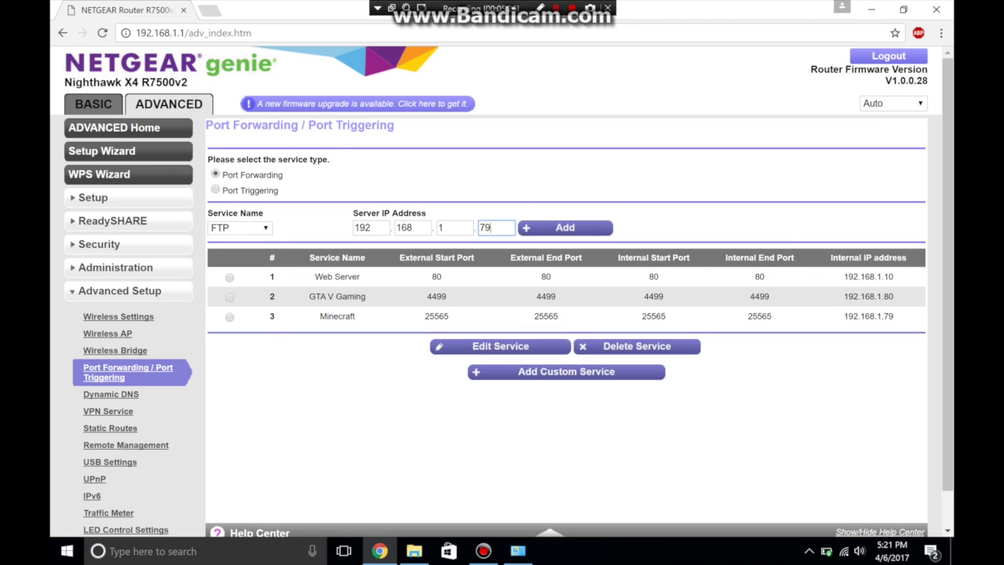
{"action": "type", "text": "79"}
{"action": "left_click", "coordinate": [239, 228]}
{"action": "left_click", "coordinate": [227, 240]}
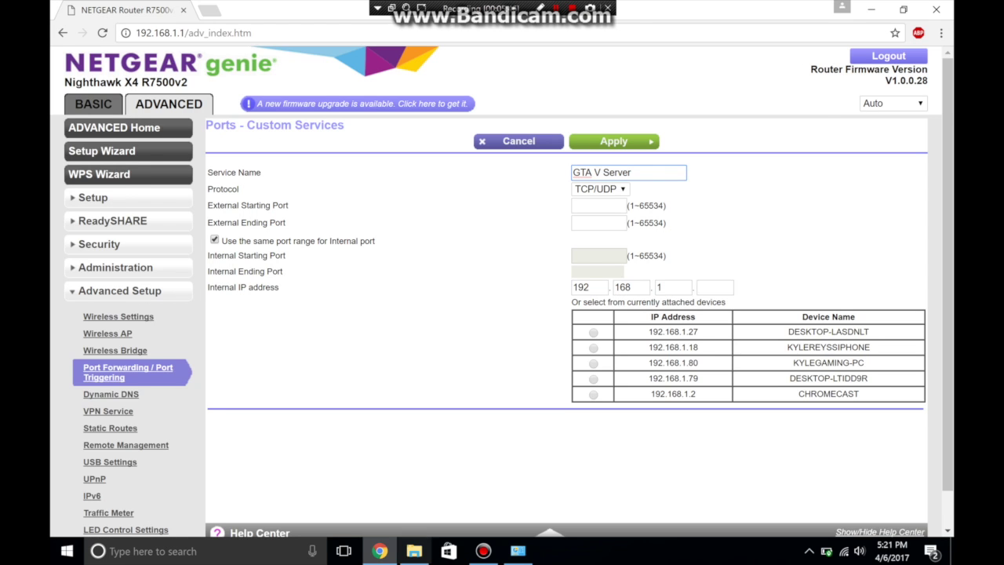
Step: Copy the 30120 port number from the citmp-server config
{"action": "left_click", "coordinate": [414, 550]}
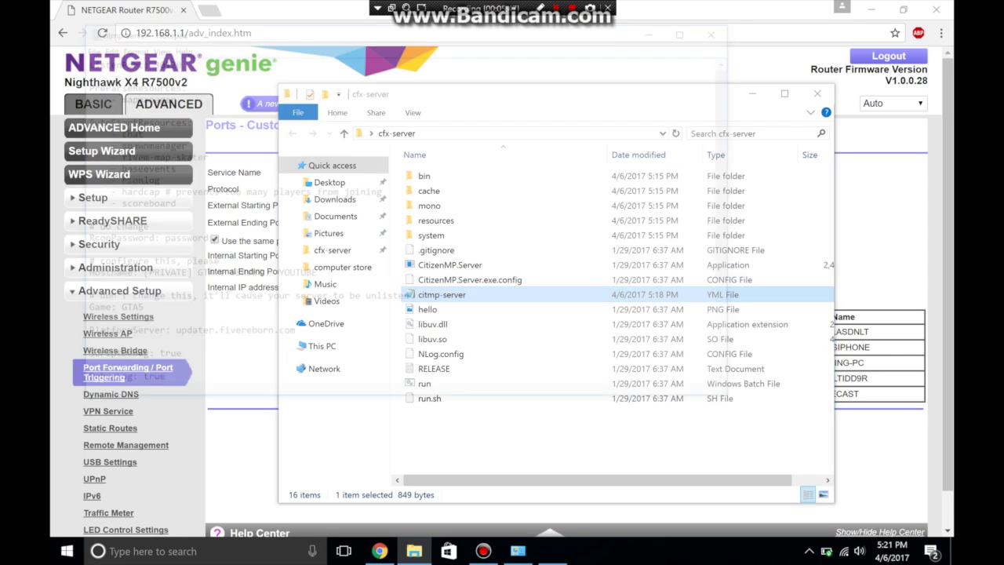
{"action": "double_click", "coordinate": [442, 294]}
{"action": "double_click", "coordinate": [157, 47]}
{"action": "key", "text": "ctrl+c"}
{"action": "key", "text": "alt+F4"}
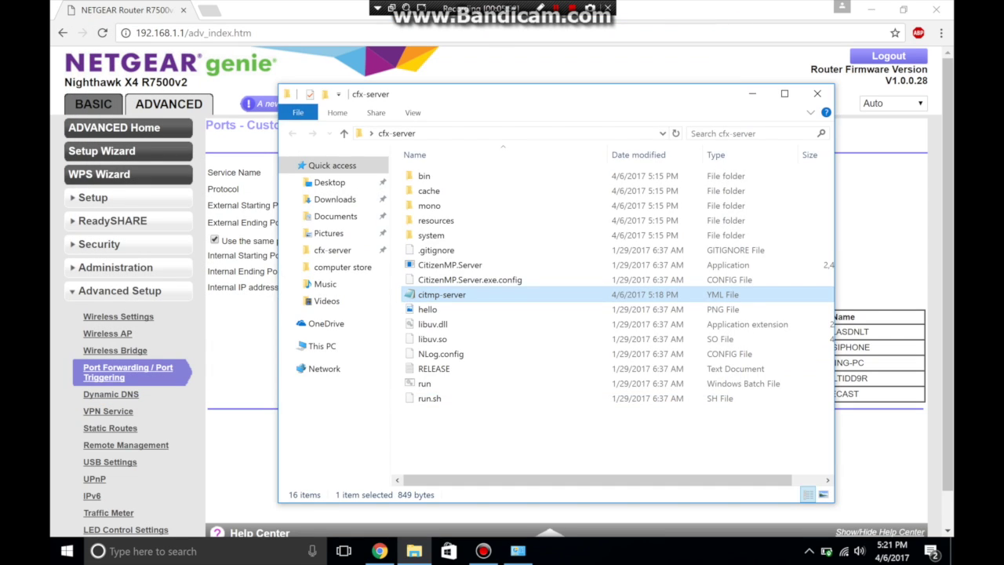
{"action": "key", "text": "alt+Tab"}
Step: Paste 30120 as the external starting port and submit the port forwarding rule
{"action": "left_click", "coordinate": [598, 206]}
{"action": "key", "text": "ctrl+v"}
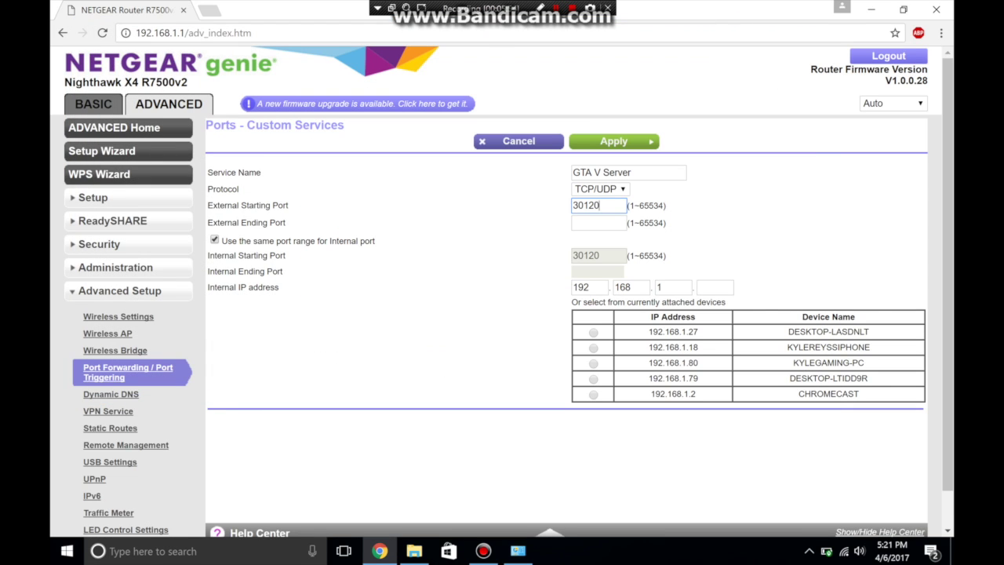
{"action": "key", "text": "Return"}
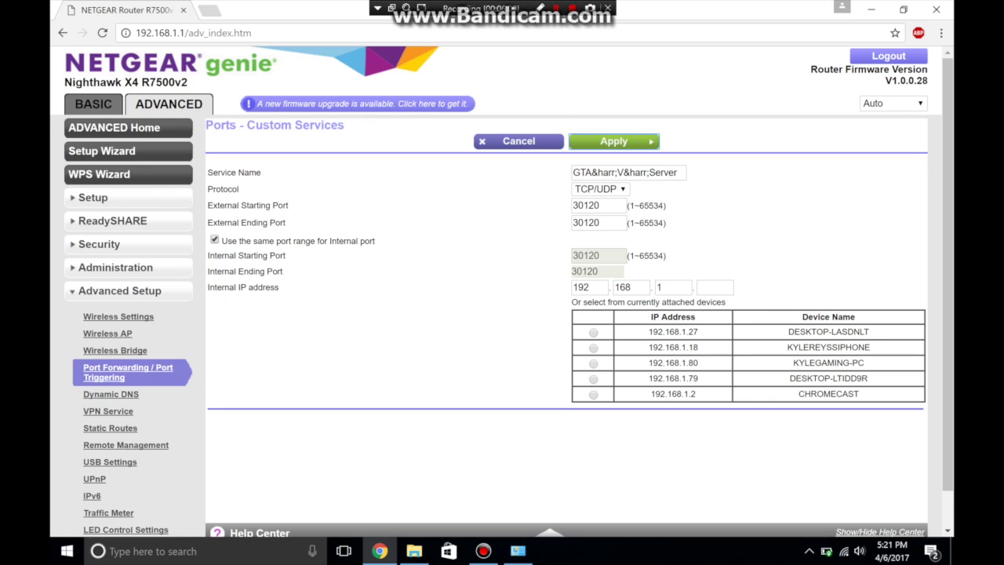
{"action": "left_click", "coordinate": [714, 287]}
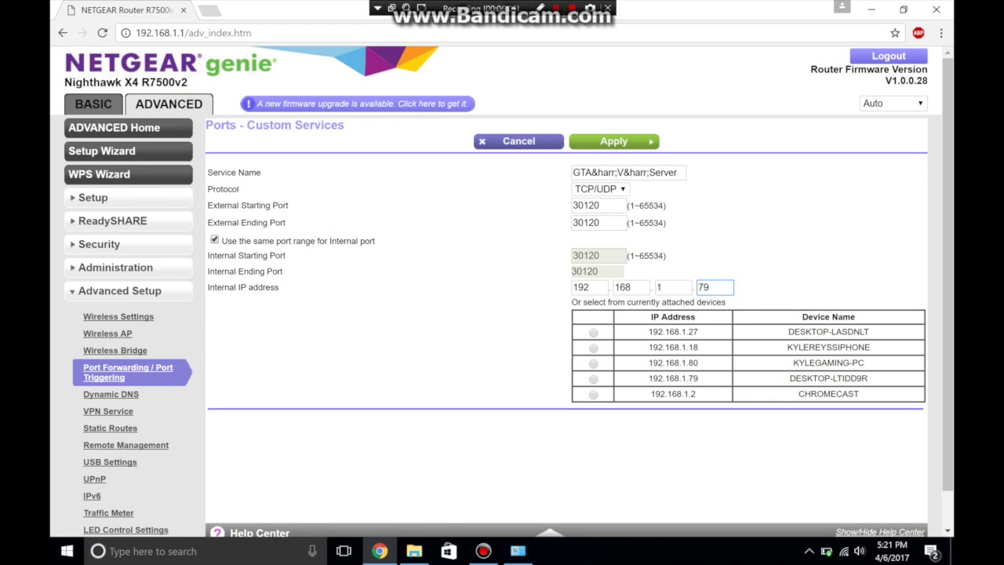
{"action": "key", "text": "Return"}
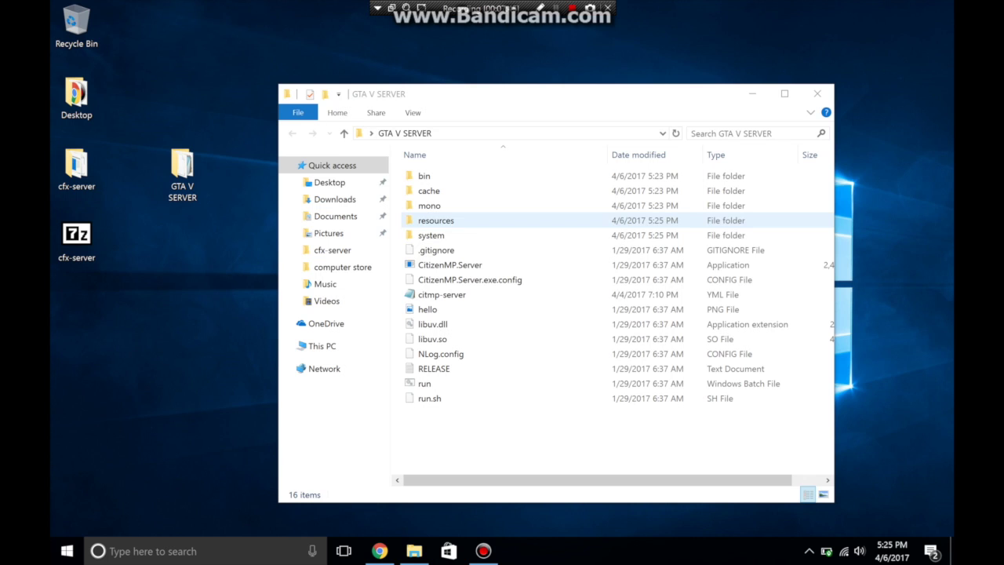
Step: Change citmp-server's ListenPort from 4499 to 30120
{"action": "double_click", "coordinate": [441, 294]}
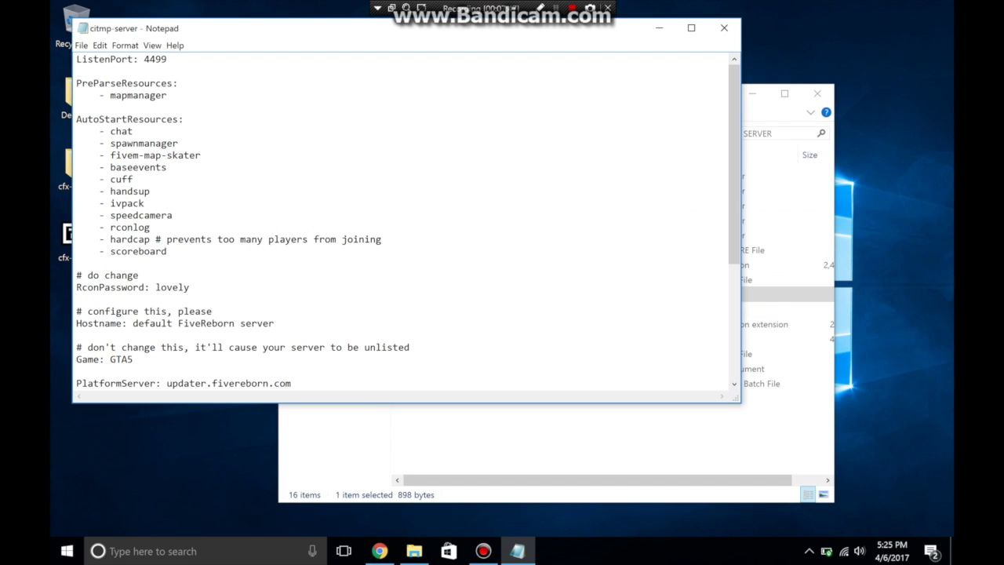
{"action": "double_click", "coordinate": [146, 59]}
{"action": "type", "text": "30120"}
{"action": "left_click_drag", "start_coordinate": [167, 251], "coordinate": [133, 167]}
Step: Compare the config's resources with the ivpack and handsup folders, then close it and return to GTA V SERVER
{"action": "left_click", "coordinate": [596, 447]}
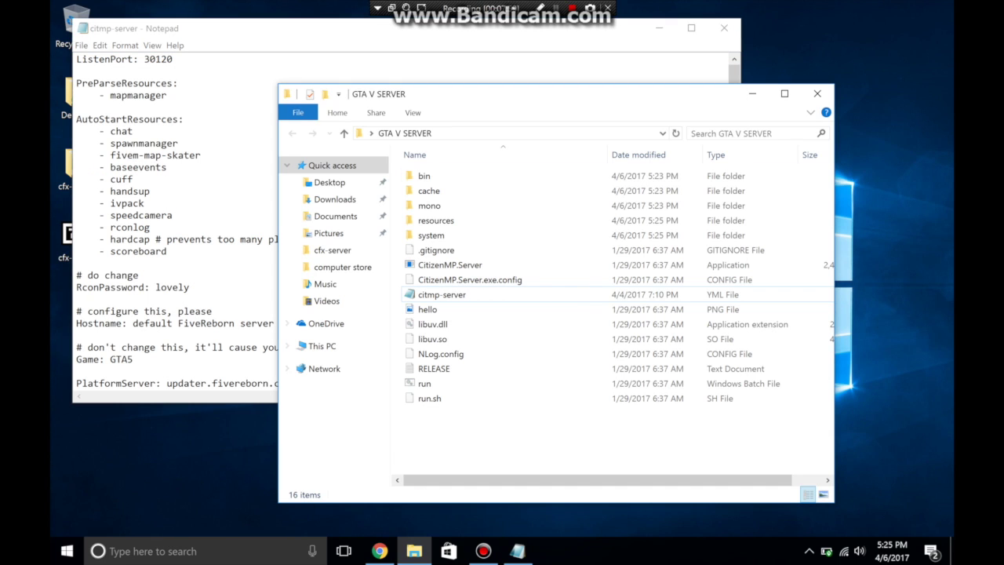
{"action": "double_click", "coordinate": [436, 221]}
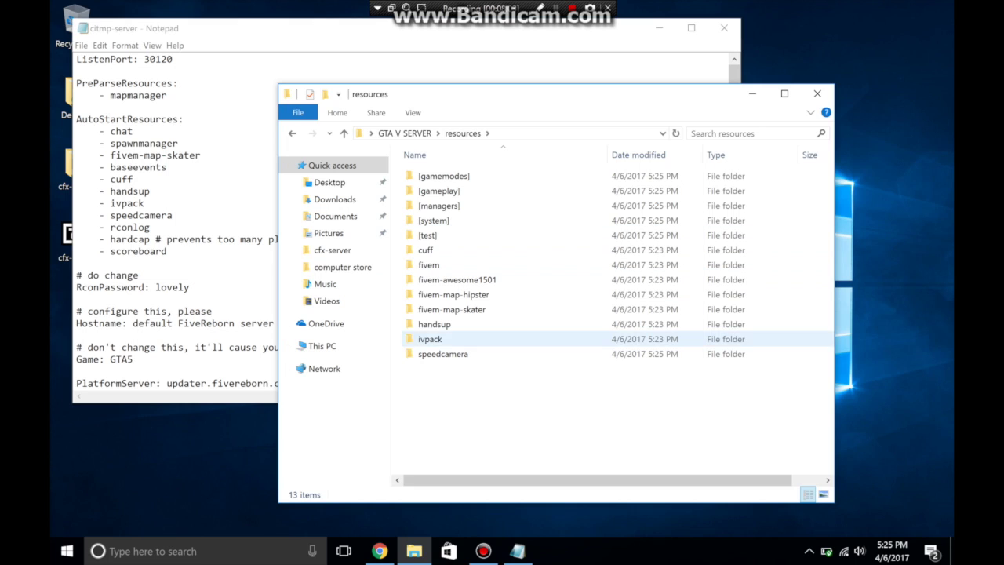
{"action": "left_click", "coordinate": [430, 338]}
{"action": "left_click", "coordinate": [434, 324]}
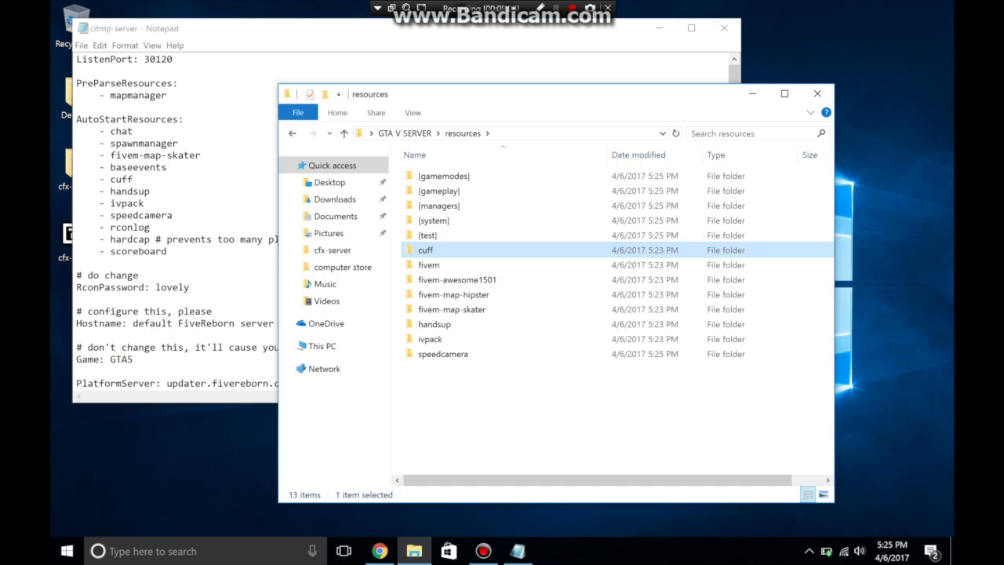
{"action": "left_click", "coordinate": [196, 276]}
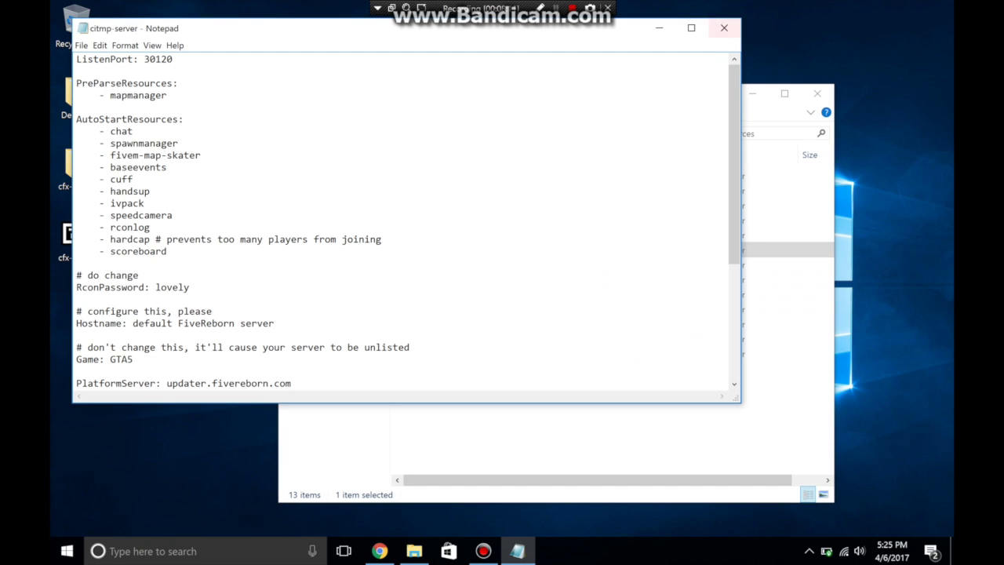
{"action": "left_click", "coordinate": [724, 28]}
{"action": "key", "text": "alt+Up"}
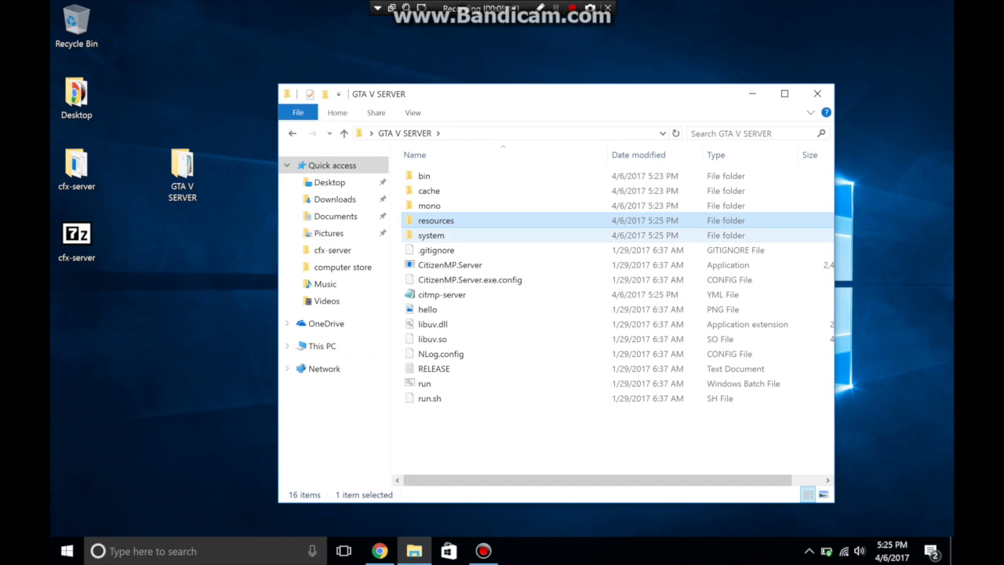
Step: Start CitizenMP.Server with firewall access allowed, then select FiveM in Desktop's FiveM GTA V folder
{"action": "double_click", "coordinate": [450, 265]}
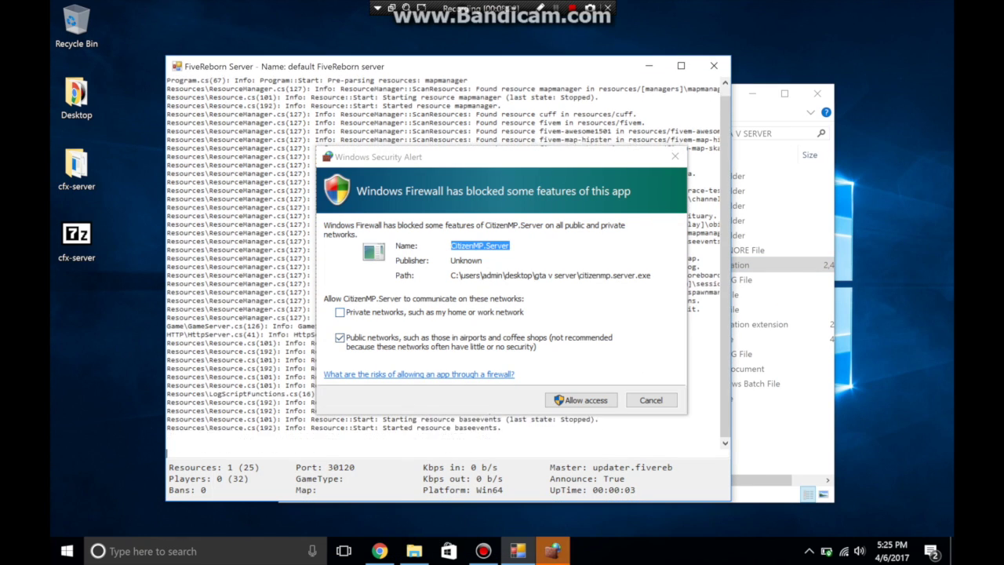
{"action": "left_click", "coordinate": [581, 400]}
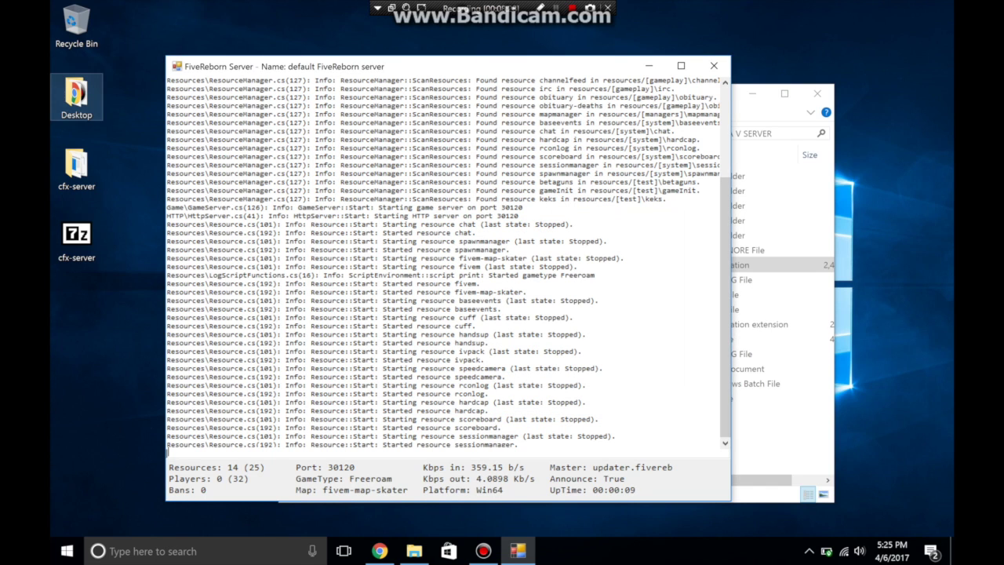
{"action": "left_click", "coordinate": [76, 94]}
{"action": "double_click", "coordinate": [76, 94]}
{"action": "double_click", "coordinate": [462, 202]}
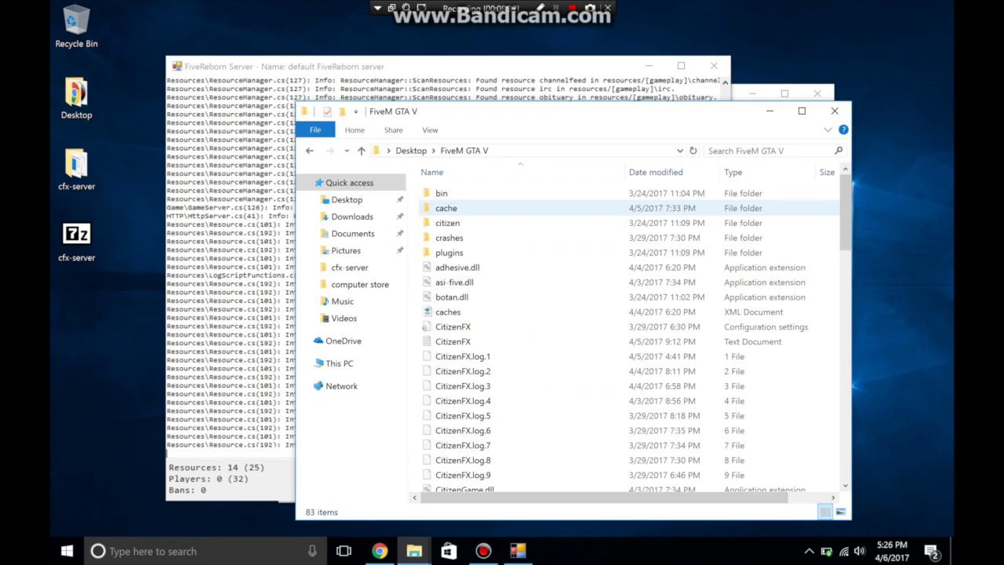
{"action": "scroll", "coordinate": [470, 350], "scroll_direction": "down", "scroll_amount": 15}
{"action": "scroll", "coordinate": [462, 351], "scroll_direction": "up", "scroll_amount": 8}
{"action": "left_click", "coordinate": [446, 248]}
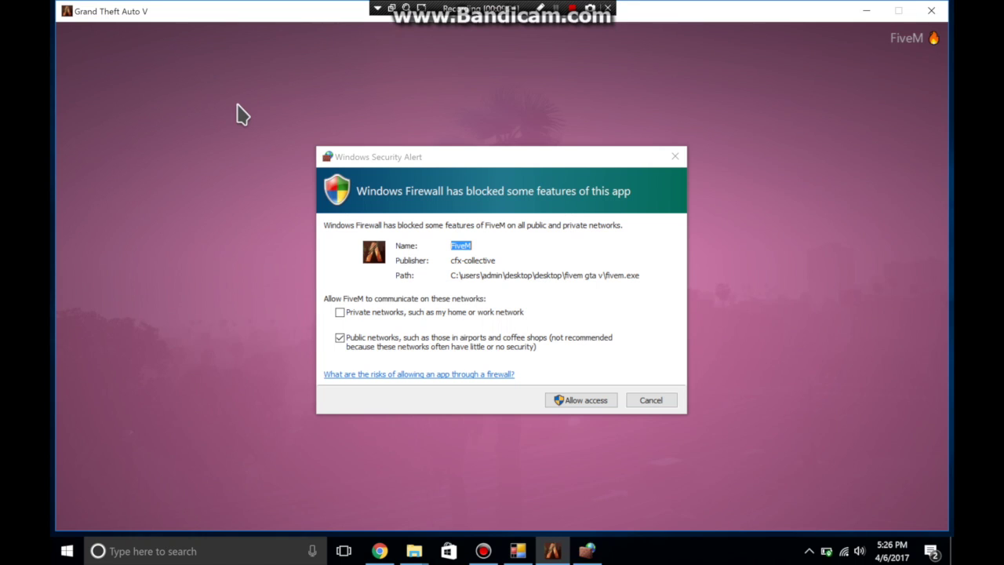
Step: Allow FiveM on private networks and connect to the 'default FiveReborn server'
{"action": "left_click", "coordinate": [314, 207]}
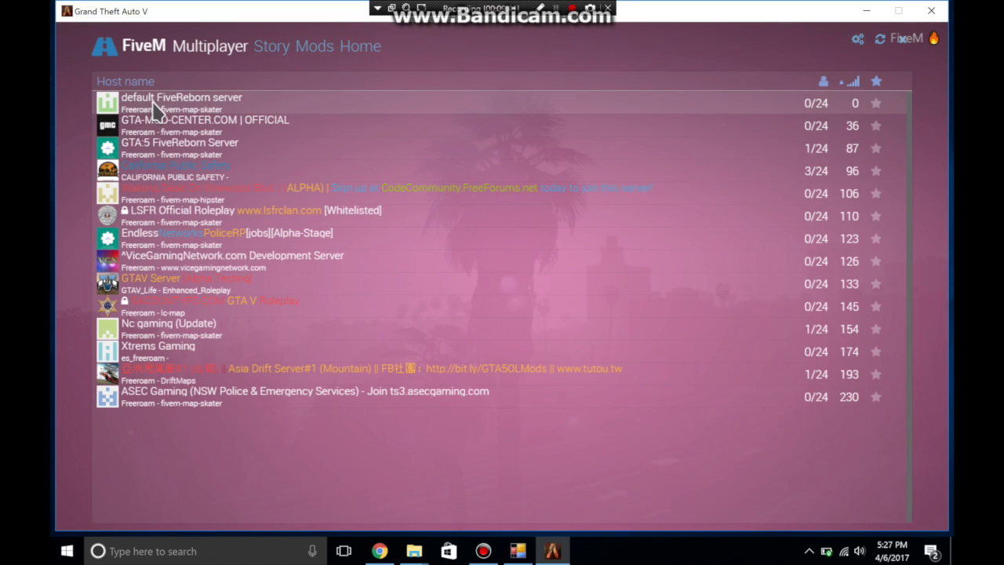
{"action": "double_click", "coordinate": [208, 109]}
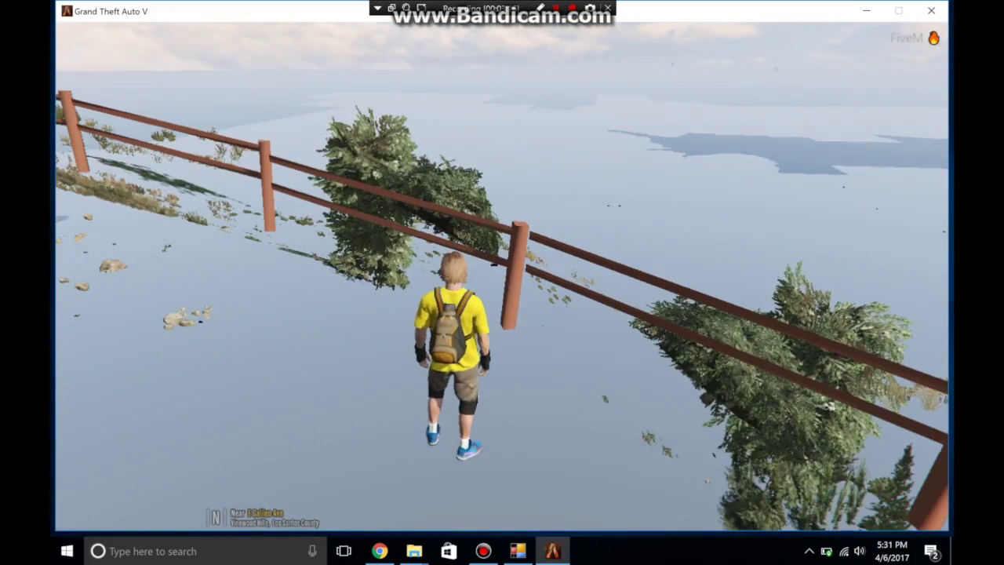
Step: Walk the character uphill along the fence, past the rocky hillside toward the juice stand
{"action": "key", "text": "s"}
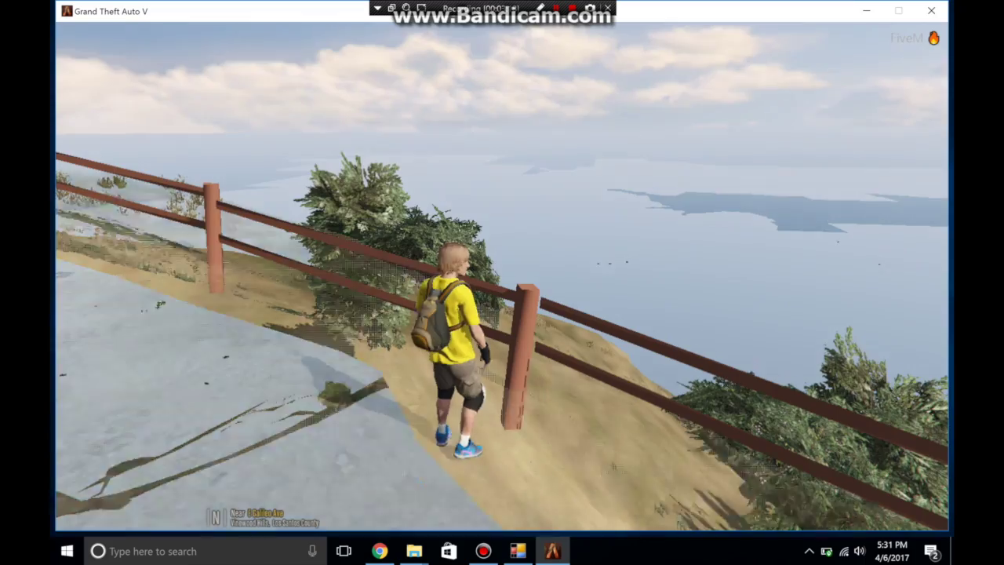
{"action": "key", "text": "w"}
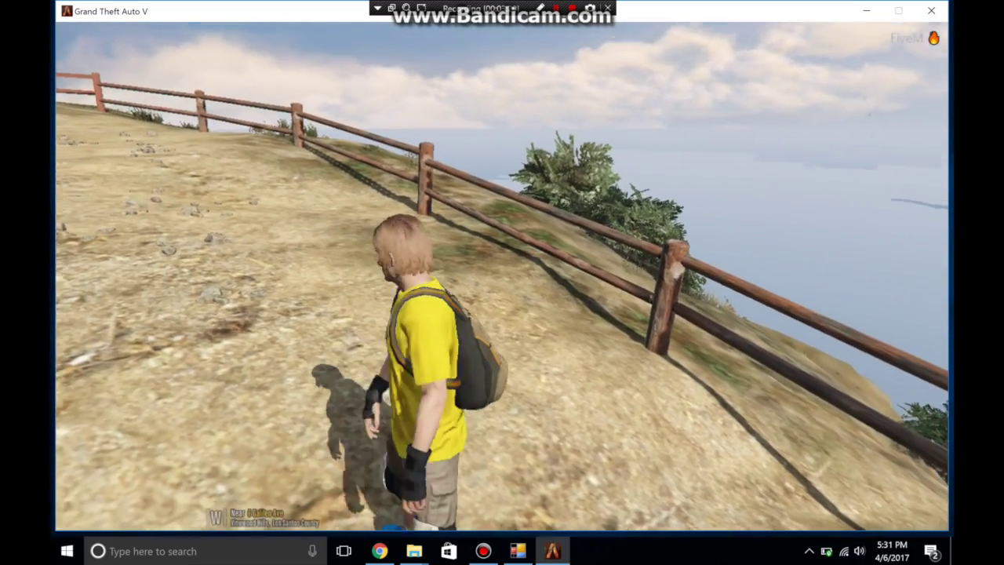
{"action": "key", "text": "a"}
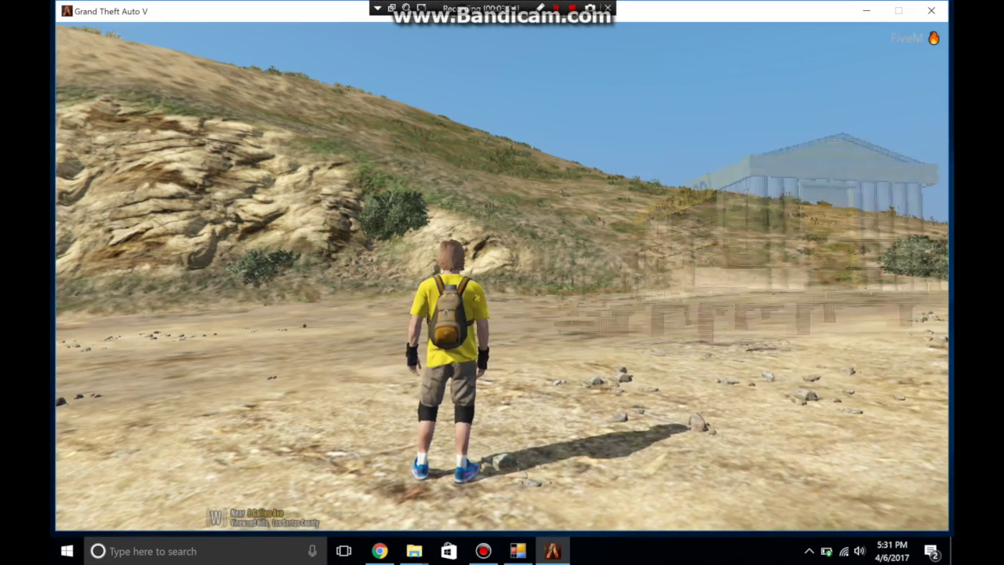
{"action": "key", "text": "w"}
{"action": "key", "text": "d"}
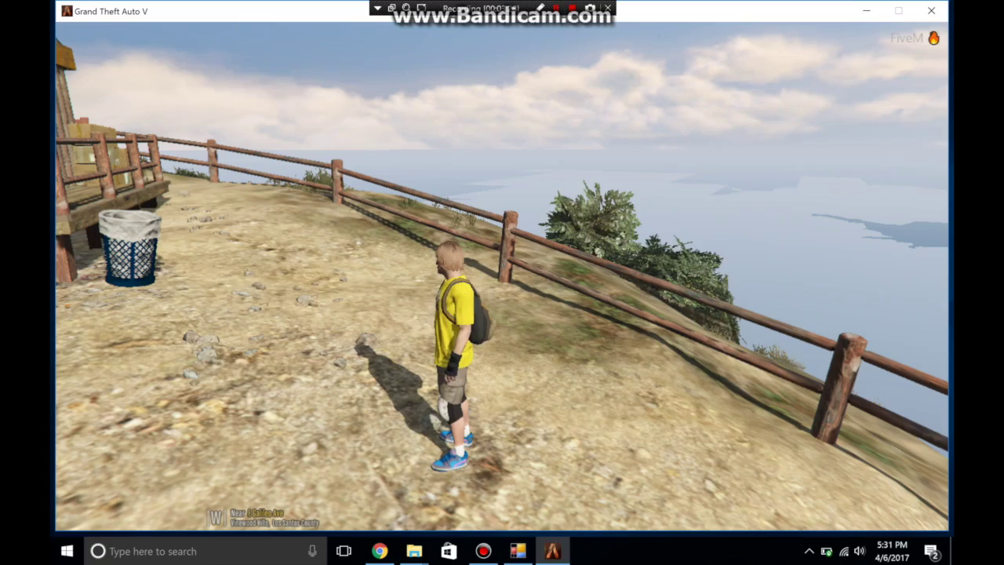
{"action": "key", "text": "s"}
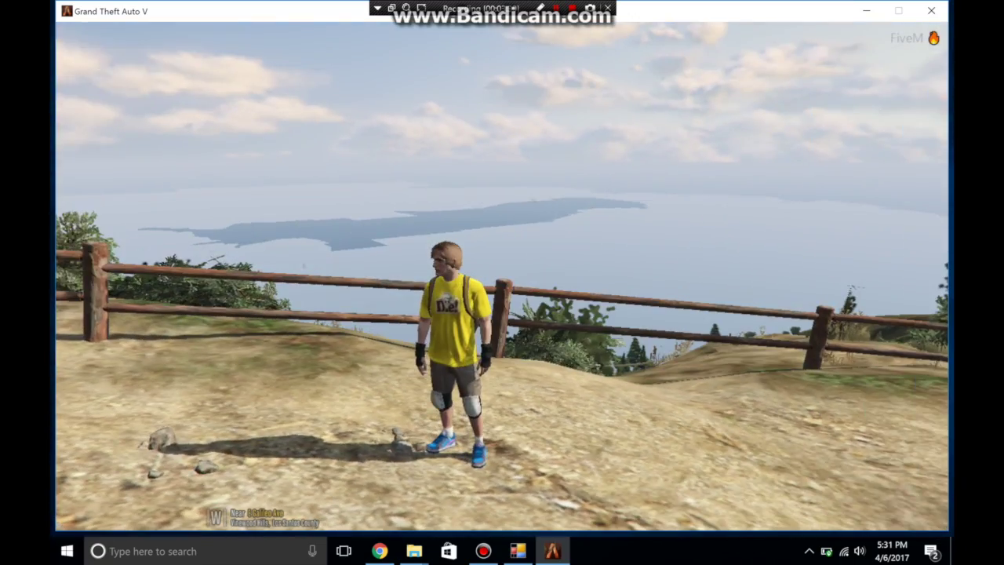